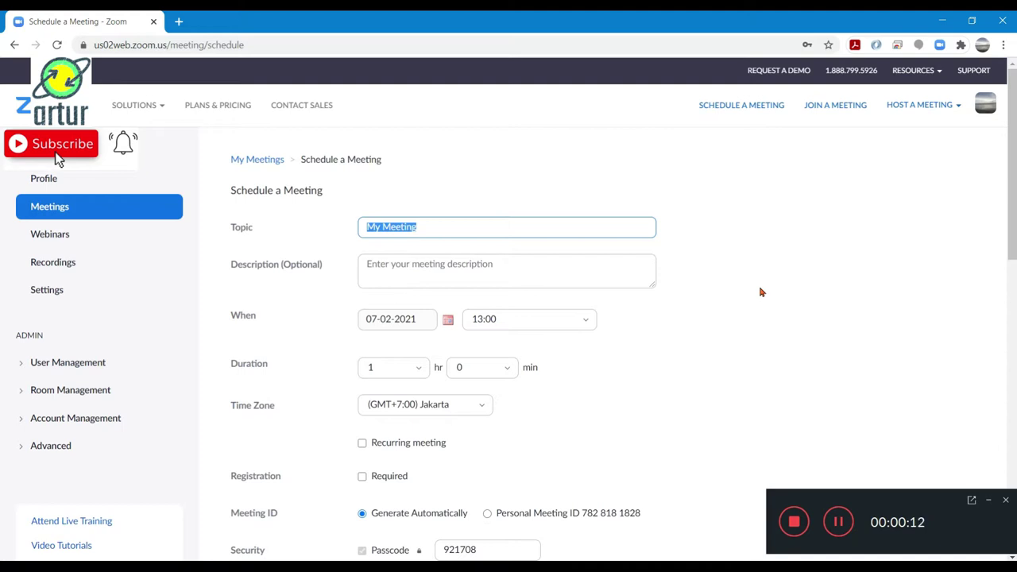
Replace the 'My Meeting' topic with 'Sekolah Sholahuddin' via the autofill suggestion
{"action": "left_click", "coordinate": [600, 230]}
{"action": "left_click_drag", "start_coordinate": [600, 231], "coordinate": [310, 226]}
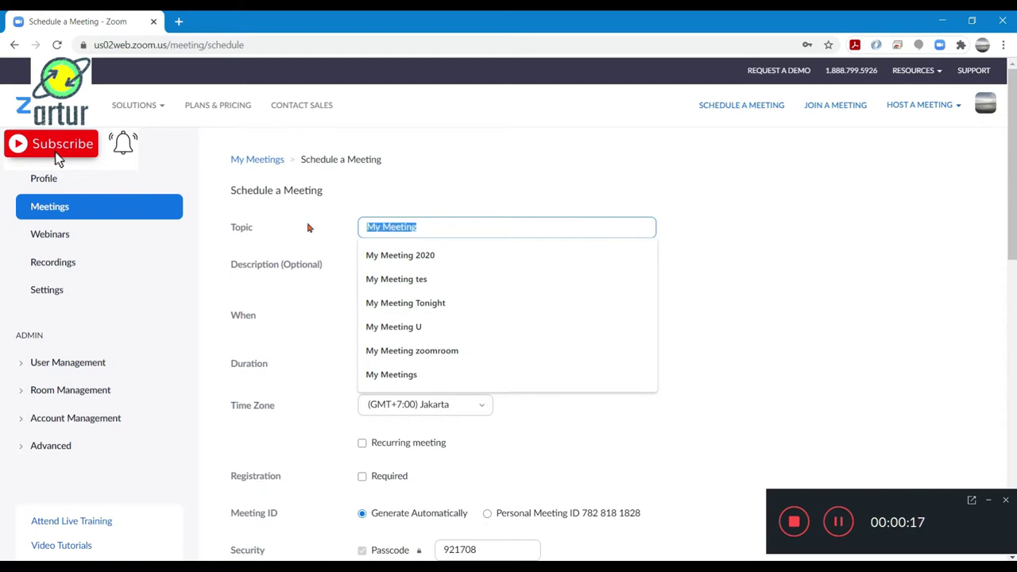
{"action": "key", "text": "BackSpace"}
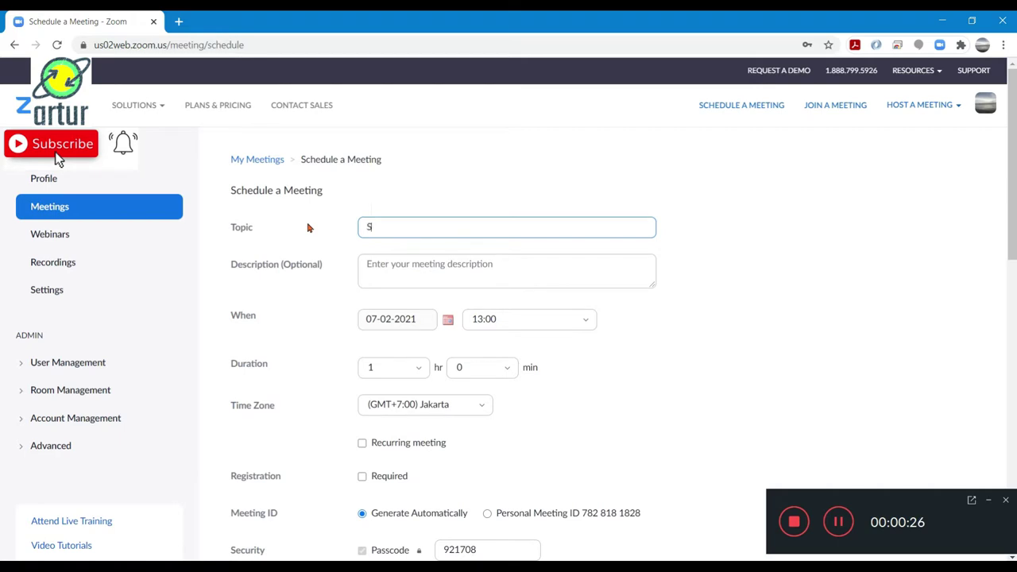
{"action": "type", "text": "ekolah "}
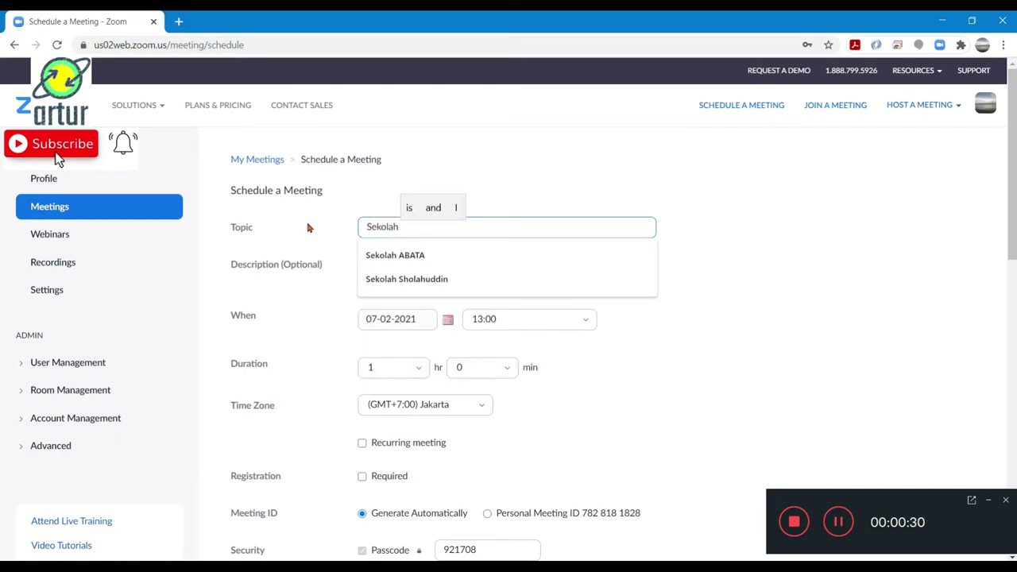
{"action": "type", "text": "S"}
{"action": "key", "text": "Down"}
{"action": "key", "text": "Tab"}
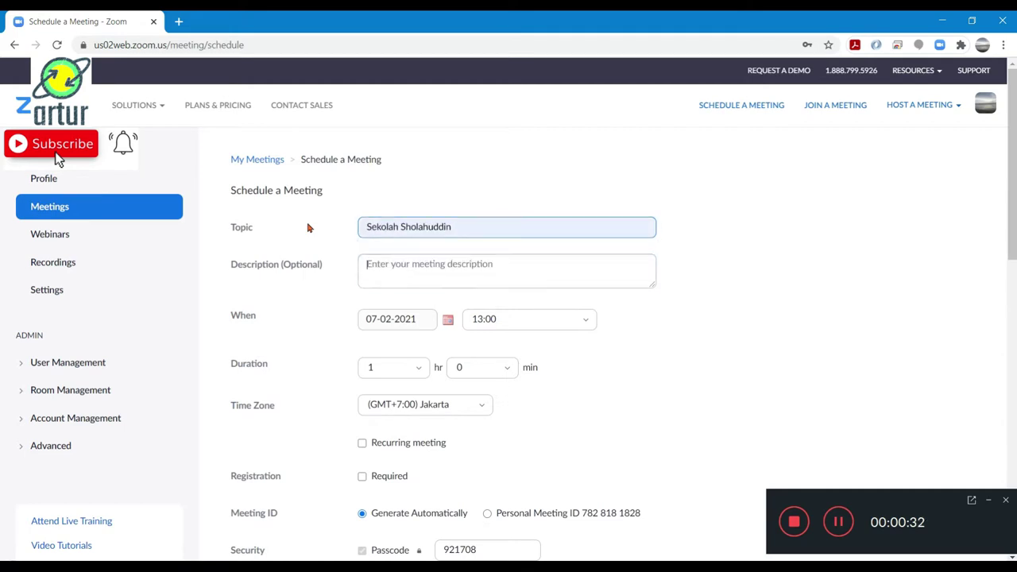
{"action": "scroll", "coordinate": [645, 315], "scroll_direction": "down", "scroll_amount": 1}
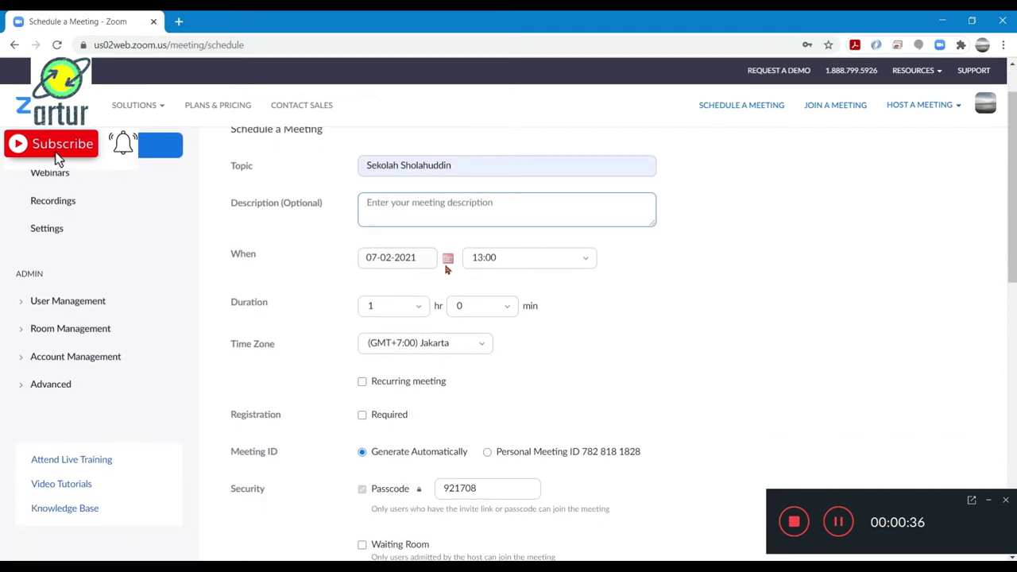
Keep the 07-02-2021 date and make the meeting a Daily recurring meeting
{"action": "left_click", "coordinate": [448, 260]}
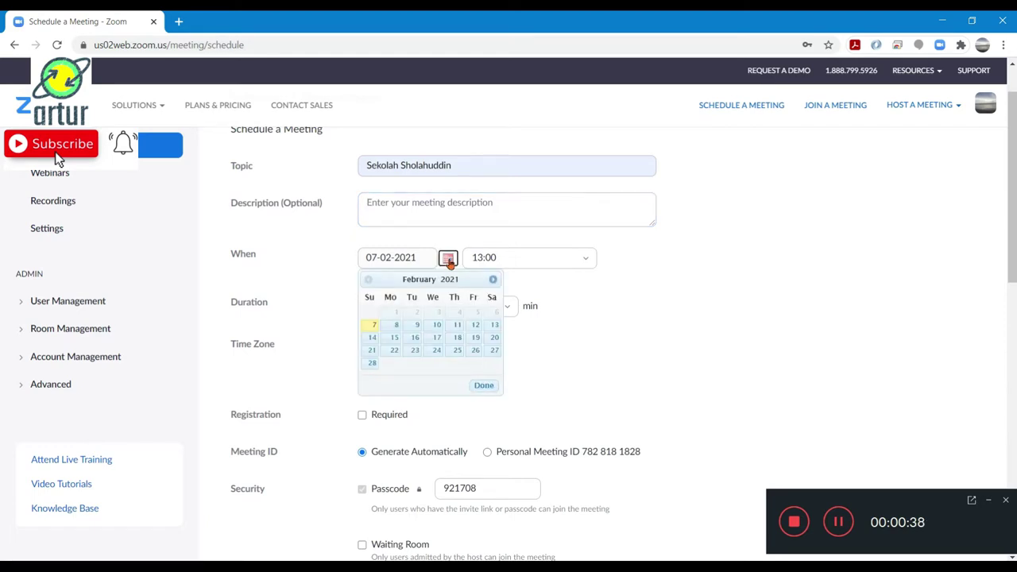
{"action": "left_click", "coordinate": [448, 260]}
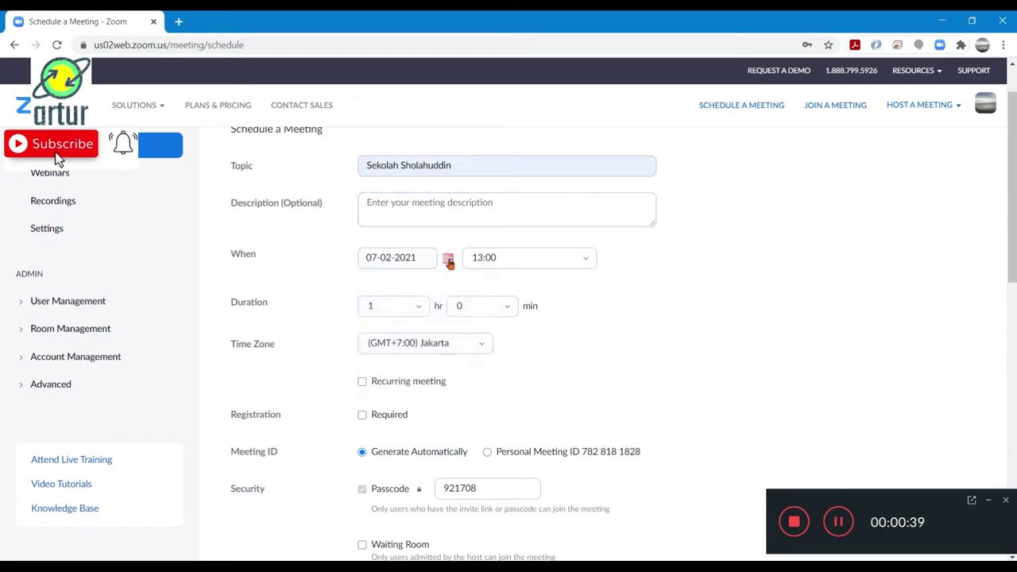
{"action": "left_click", "coordinate": [436, 382]}
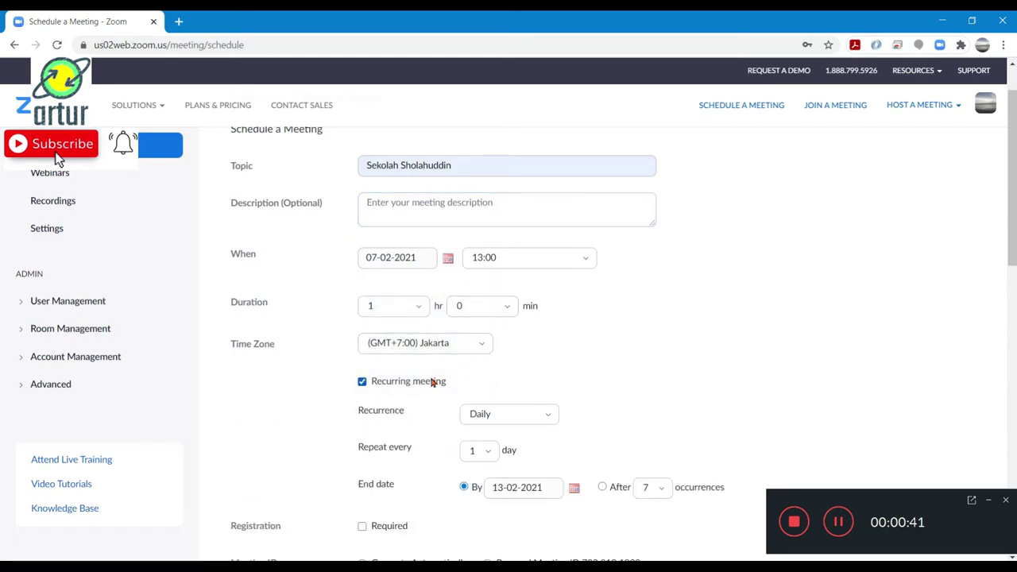
{"action": "left_click", "coordinate": [539, 411]}
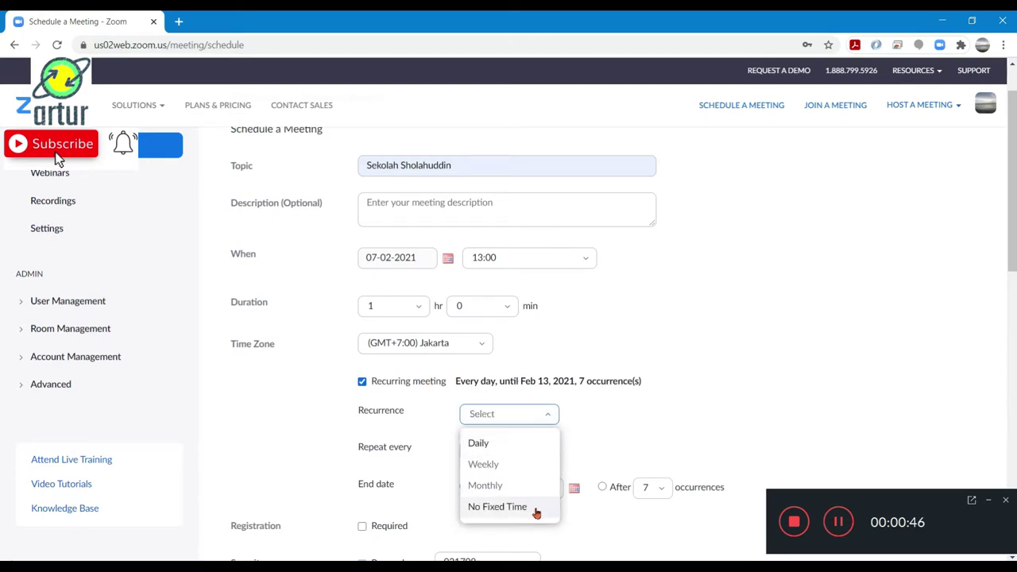
{"action": "key", "text": "Up"}
{"action": "key", "text": "Up"}
{"action": "key", "text": "Up"}
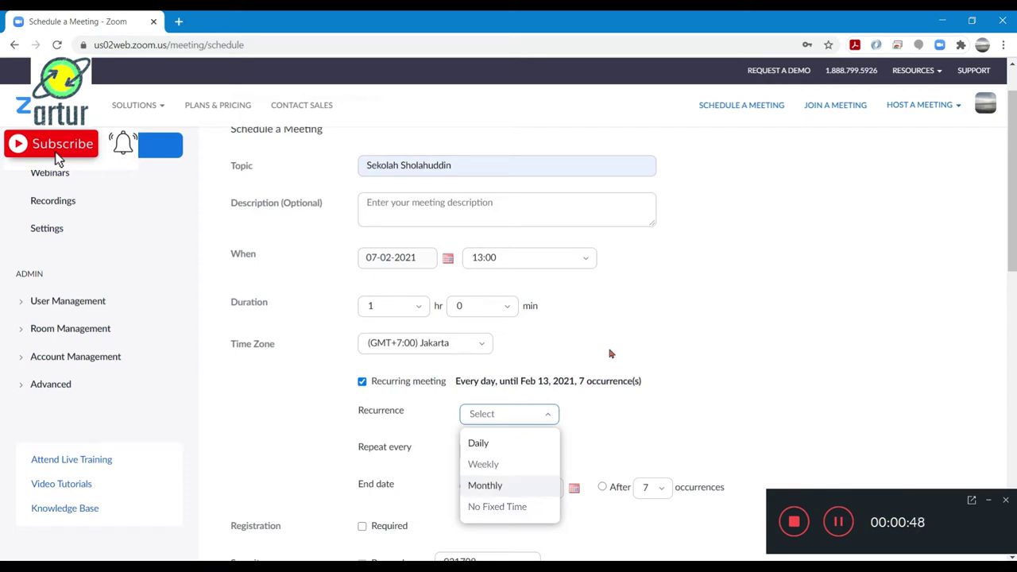
{"action": "key", "text": "Return"}
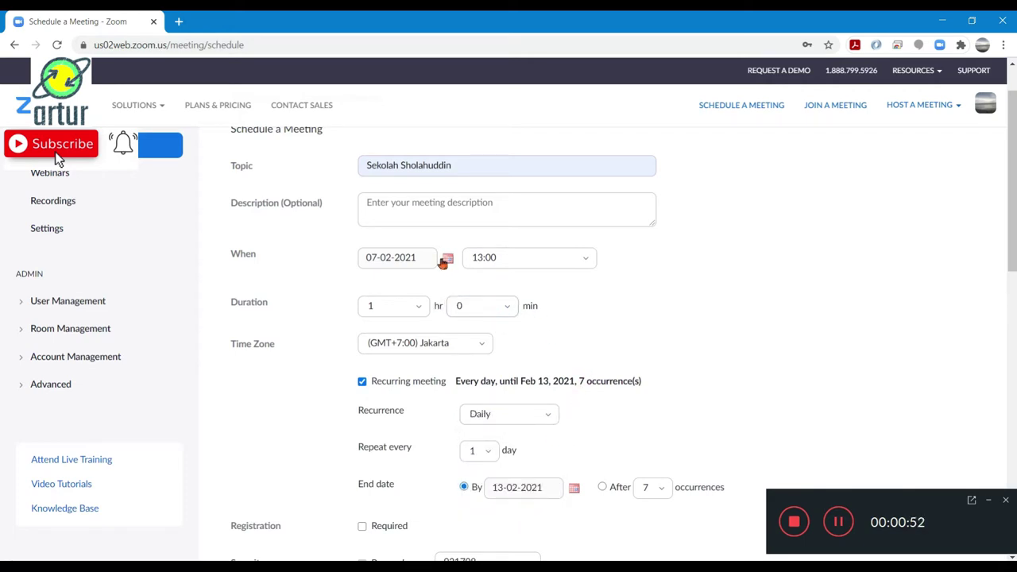
Set the meeting start time to 7:00 and the duration to 6 hours
{"action": "left_click", "coordinate": [580, 262]}
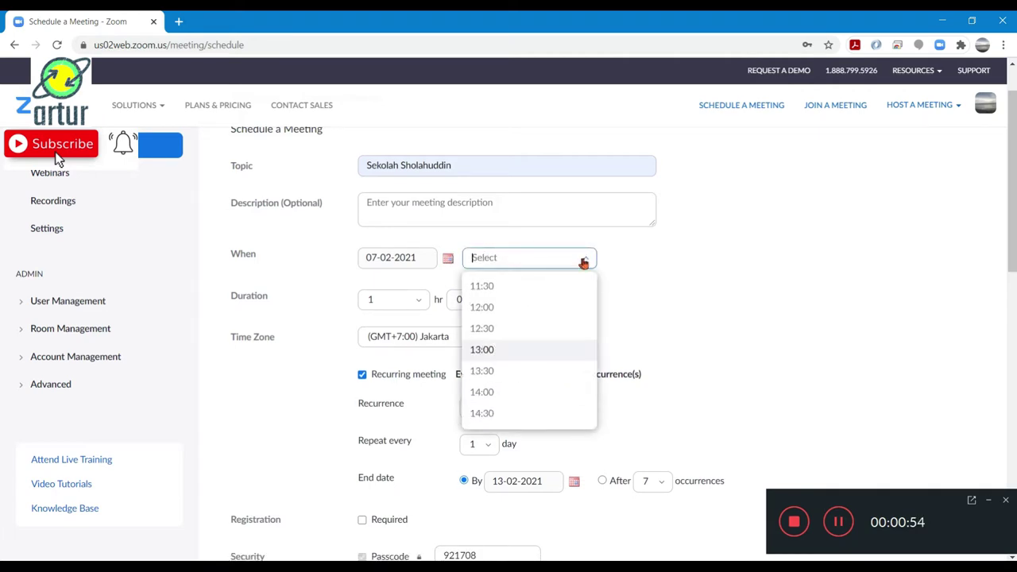
{"action": "scroll", "coordinate": [544, 329], "scroll_direction": "up", "scroll_amount": 3}
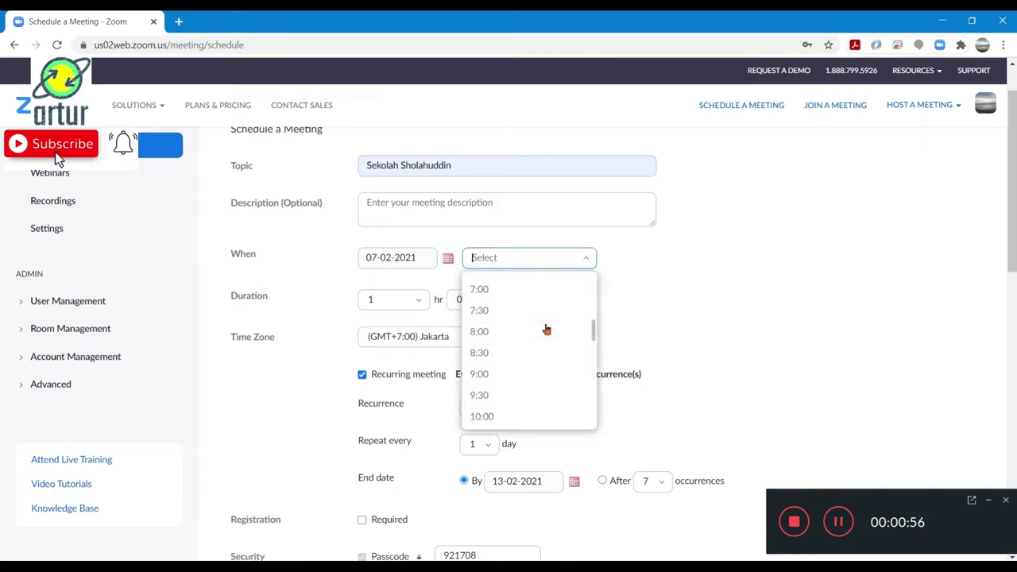
{"action": "left_click", "coordinate": [528, 294]}
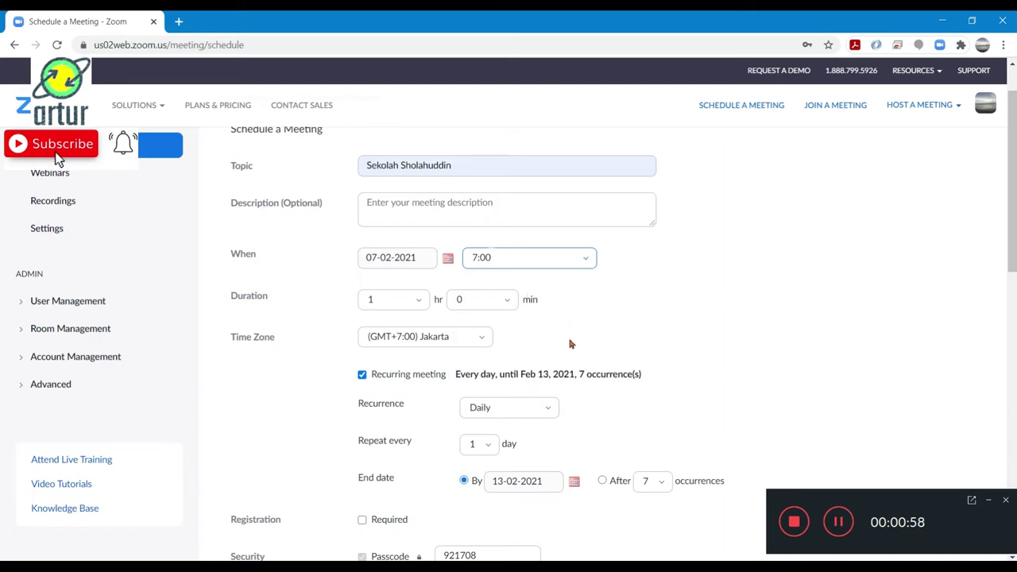
{"action": "left_click", "coordinate": [416, 300]}
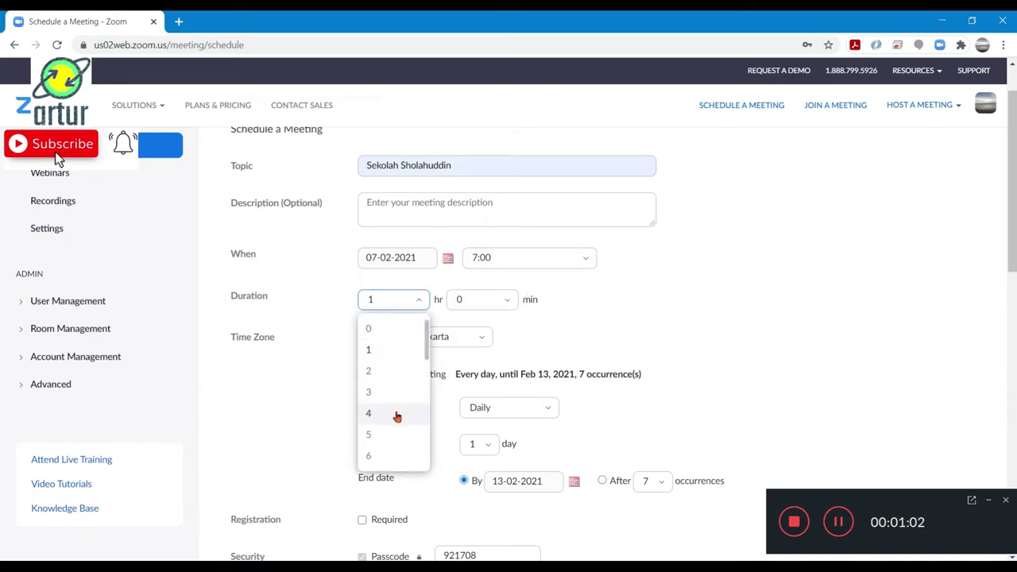
{"action": "left_click", "coordinate": [394, 456]}
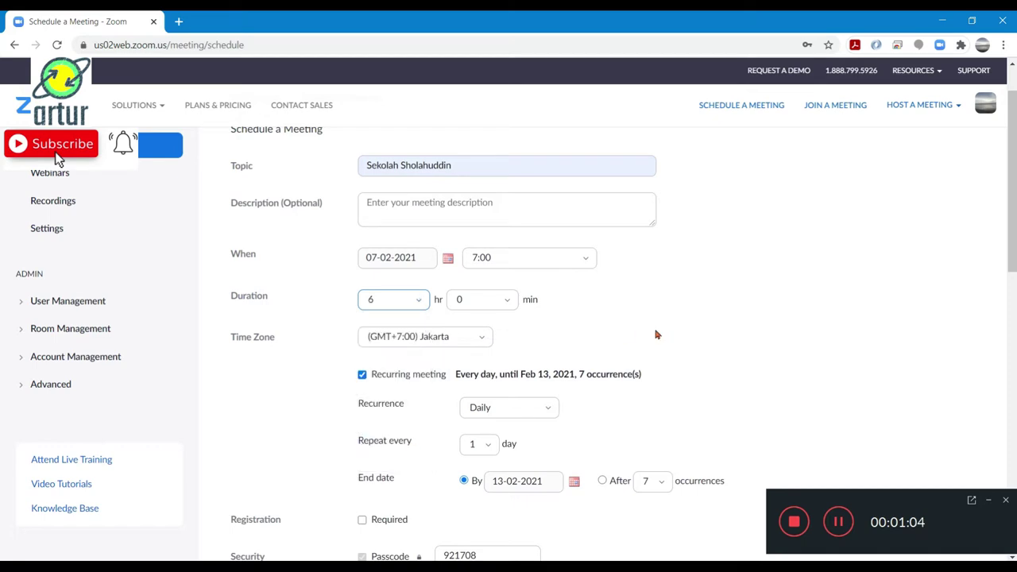
{"action": "scroll", "coordinate": [681, 341], "scroll_direction": "down", "scroll_amount": 3}
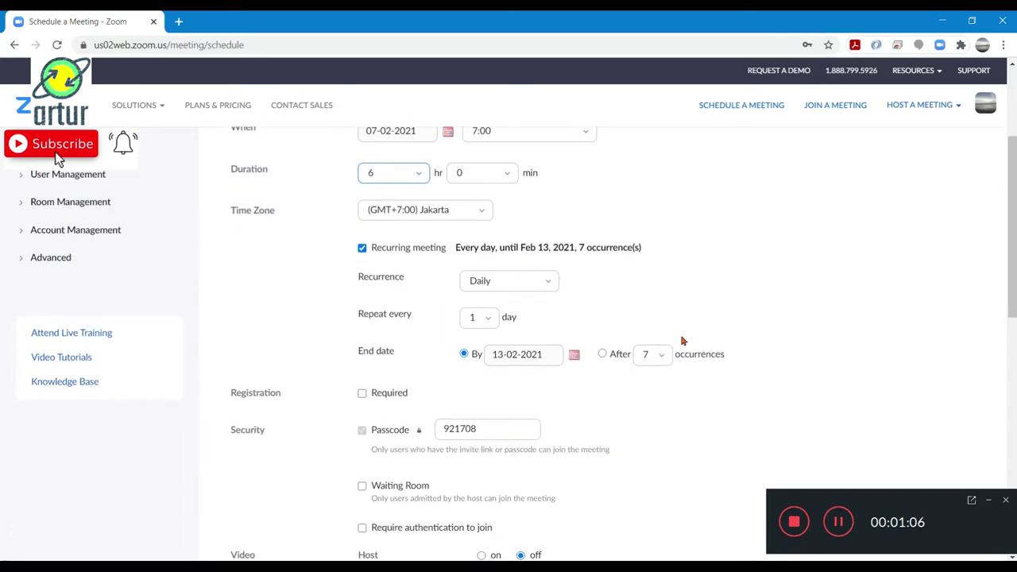
{"action": "scroll", "coordinate": [759, 319], "scroll_direction": "down", "scroll_amount": 1}
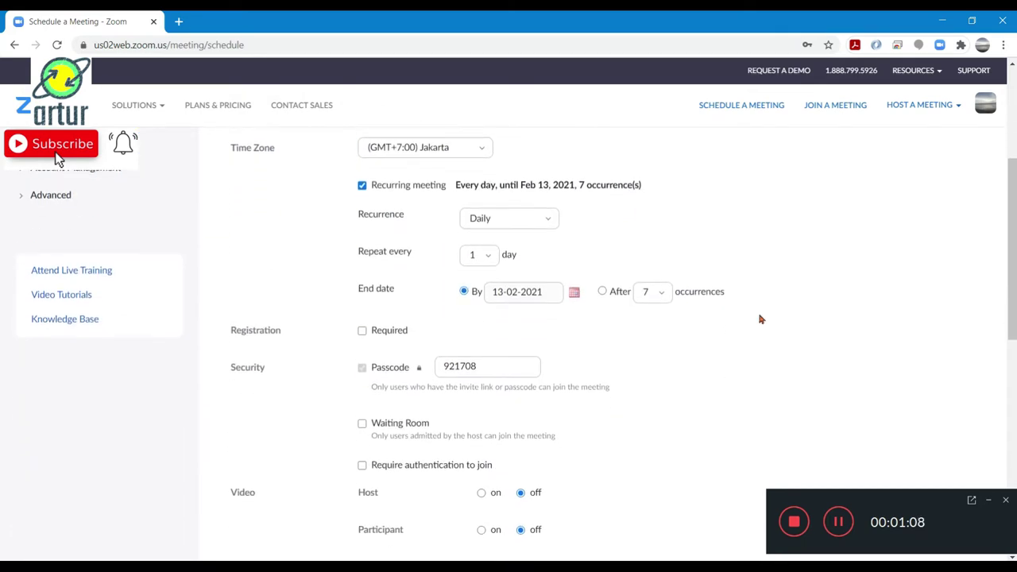
Keep repeating every 1 day and end the series by date 13-02-2021
{"action": "left_click", "coordinate": [487, 259]}
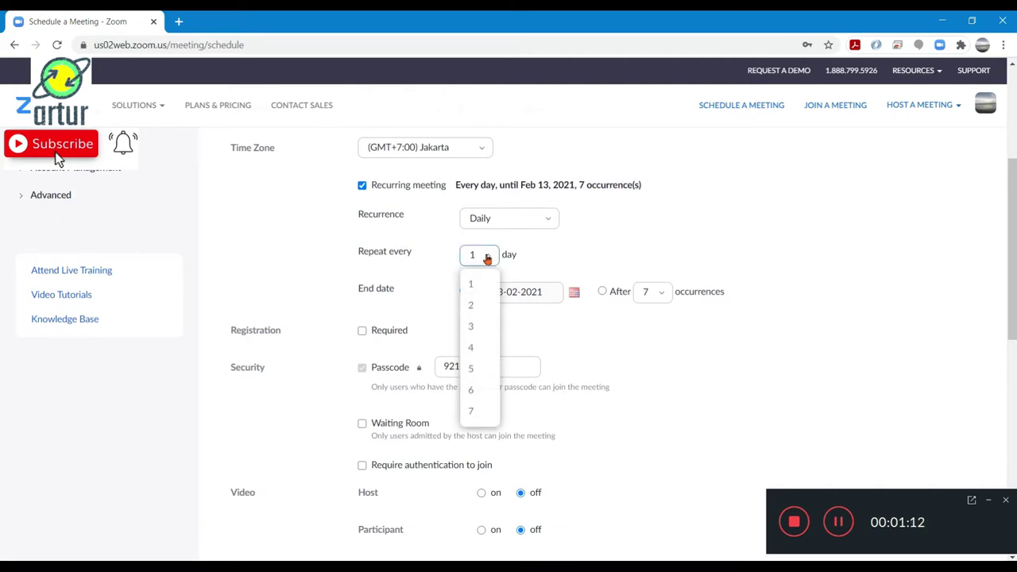
{"action": "left_click", "coordinate": [487, 259]}
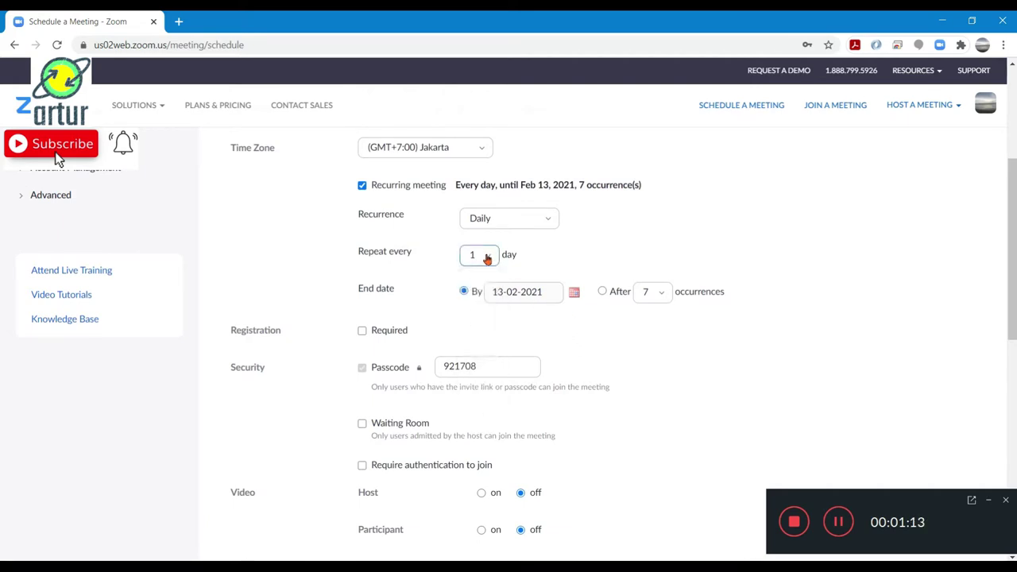
{"action": "left_click", "coordinate": [601, 292]}
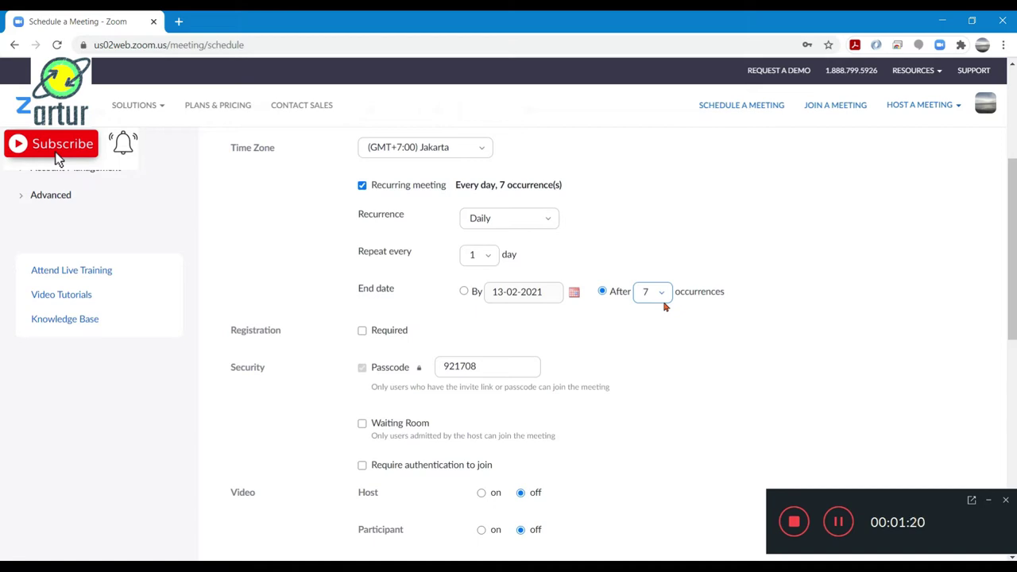
{"action": "left_click", "coordinate": [464, 293]}
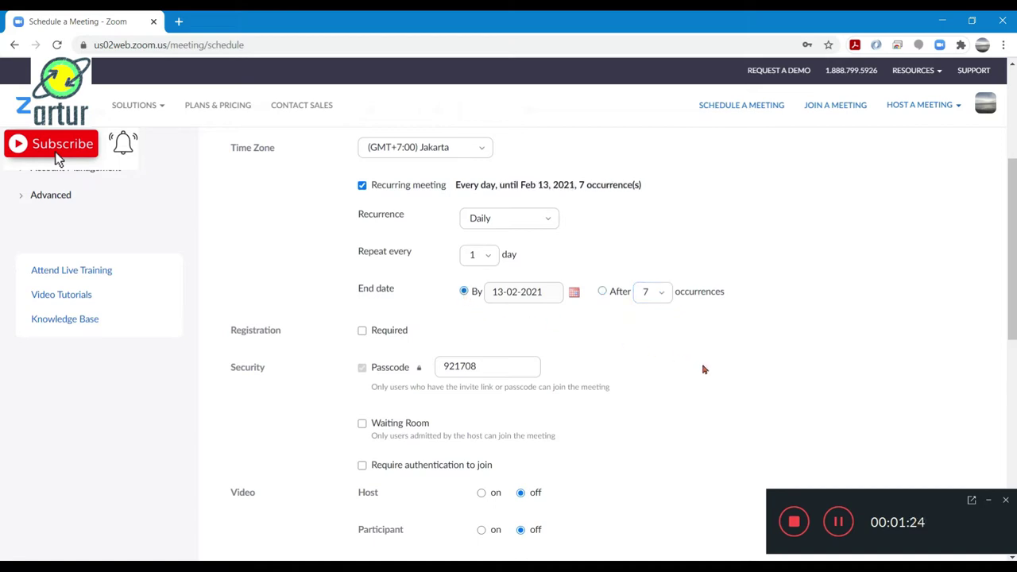
{"action": "scroll", "coordinate": [707, 371], "scroll_direction": "down", "scroll_amount": 2}
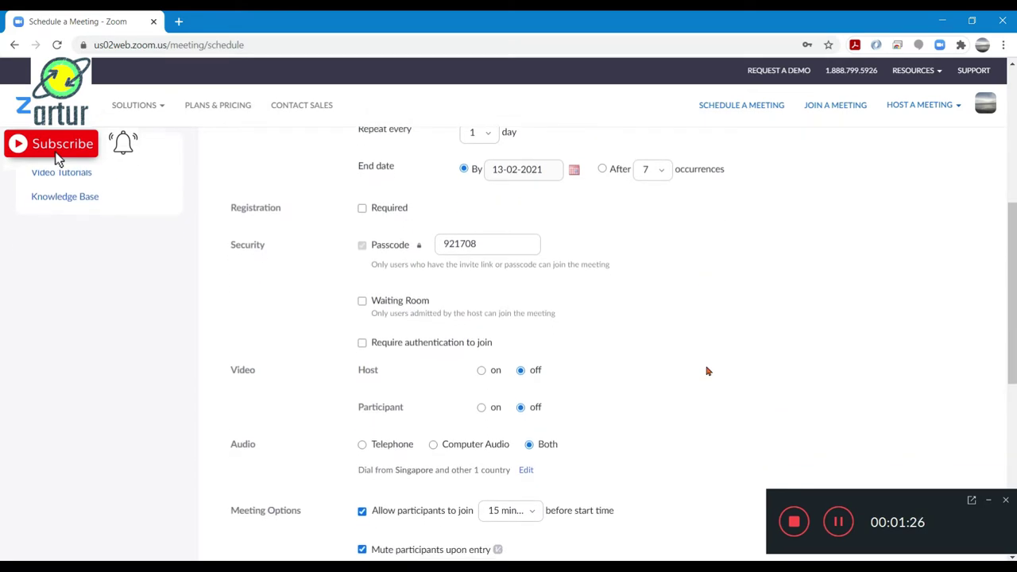
{"action": "scroll", "coordinate": [707, 371], "scroll_direction": "up", "scroll_amount": 2}
{"action": "scroll", "coordinate": [680, 180], "scroll_direction": "up", "scroll_amount": 3}
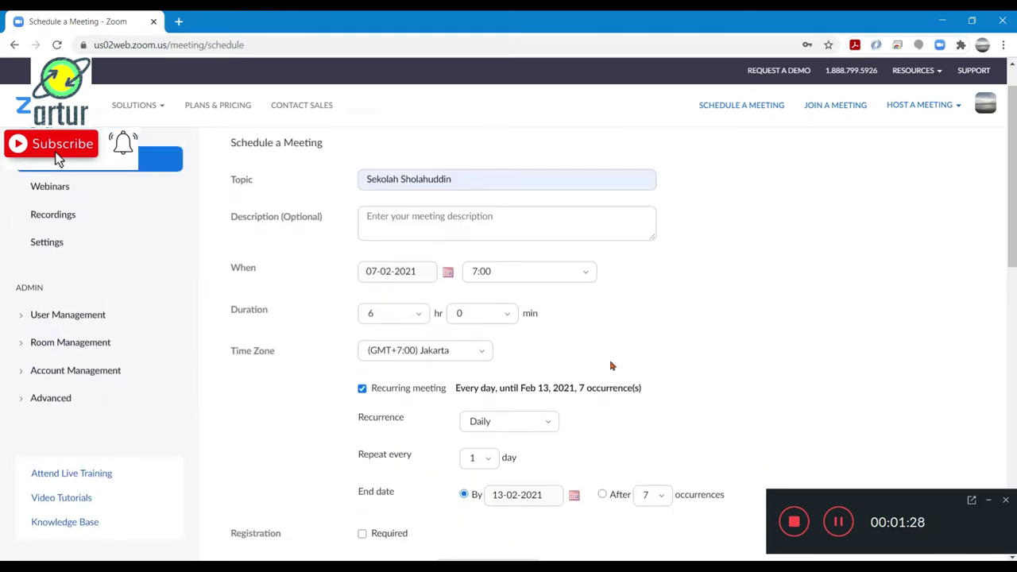
Change the recurrence to No Fixed Time
{"action": "scroll", "coordinate": [726, 390], "scroll_direction": "down", "scroll_amount": 2}
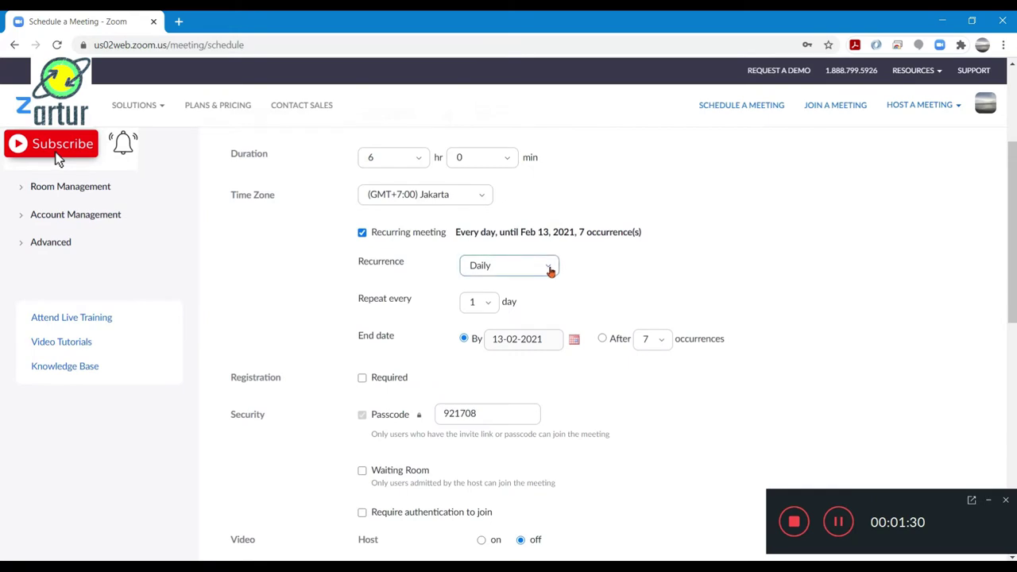
{"action": "left_click", "coordinate": [520, 267]}
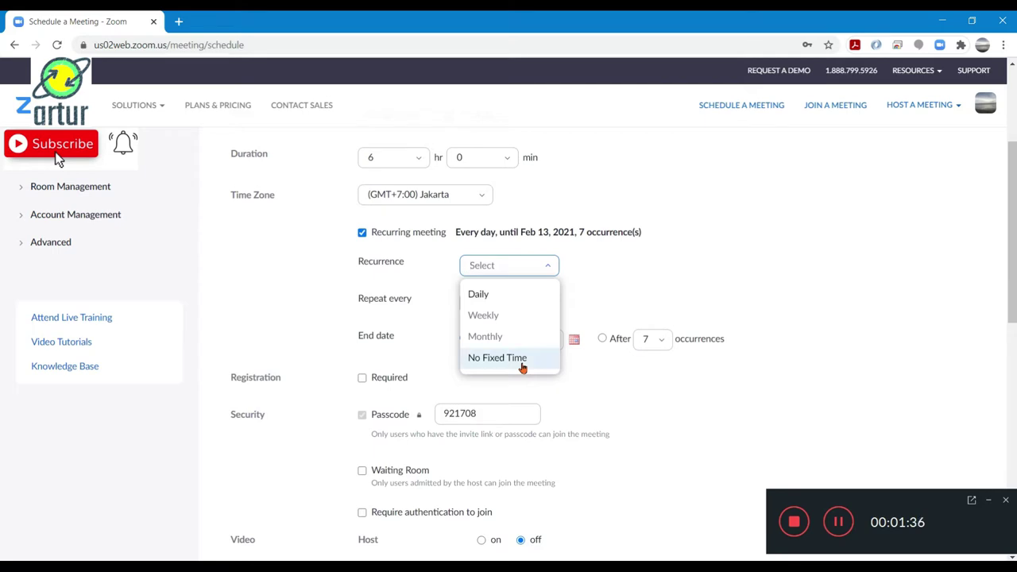
{"action": "left_click", "coordinate": [509, 358]}
{"action": "scroll", "coordinate": [711, 289], "scroll_direction": "up", "scroll_amount": 3}
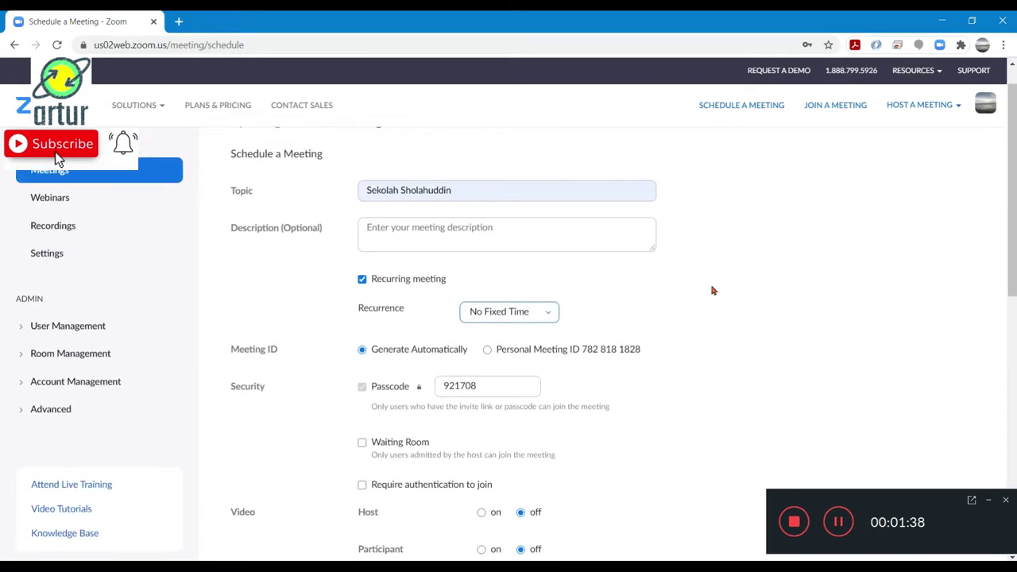
Write description lines 'Kelas 1 : breakout room1', 'Kelas 2 : brekakout room2', 'Kelas 3 : breakout room3'
{"action": "left_click", "coordinate": [608, 239]}
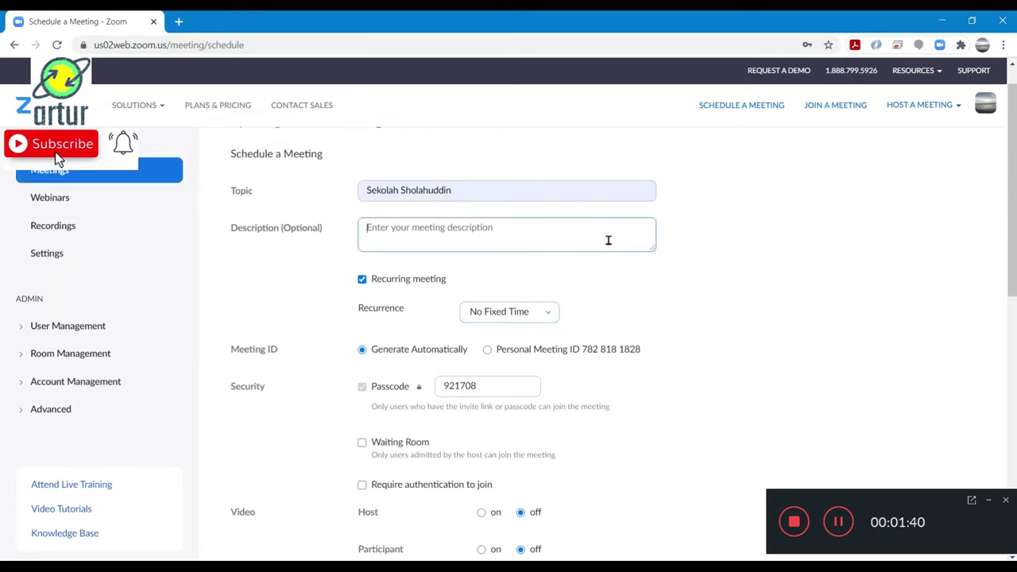
{"action": "type", "text": "Kelas 1"}
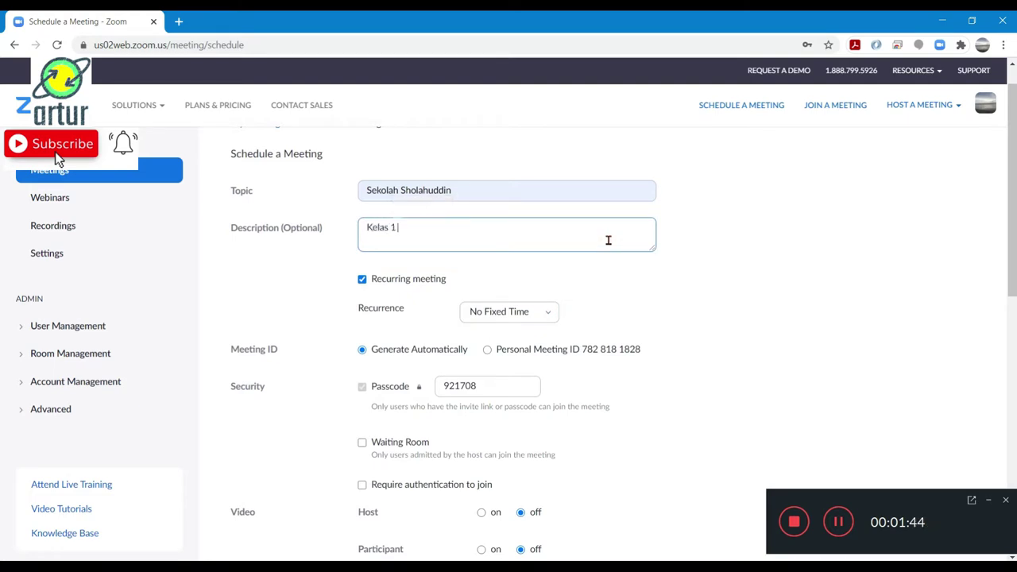
{"action": "type", "text": " : break"}
{"action": "type", "text": "out room"}
{"action": "type", "text": "1"}
{"action": "type", "text": "Kelas 2 :"}
{"action": "type", "text": " br"}
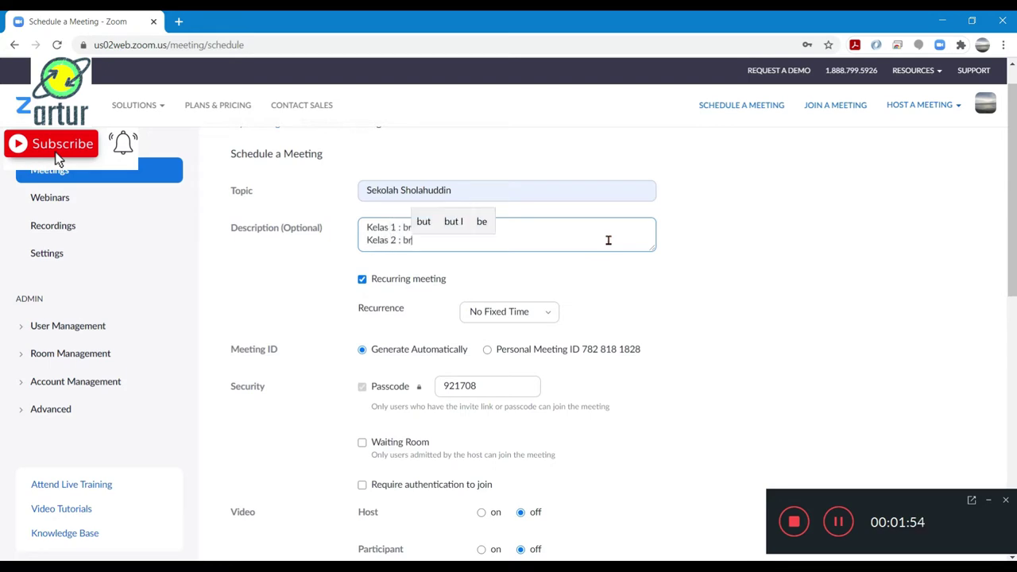
{"action": "type", "text": "ekakout"}
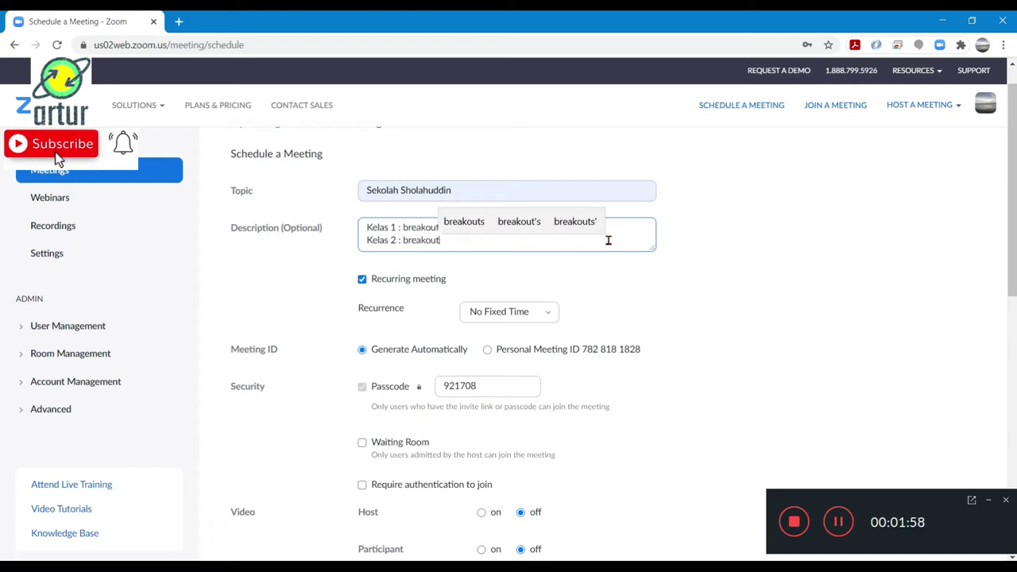
{"action": "type", "text": " room2"}
{"action": "key", "text": "Return"}
{"action": "type", "text": "Kelas 3 : brea"}
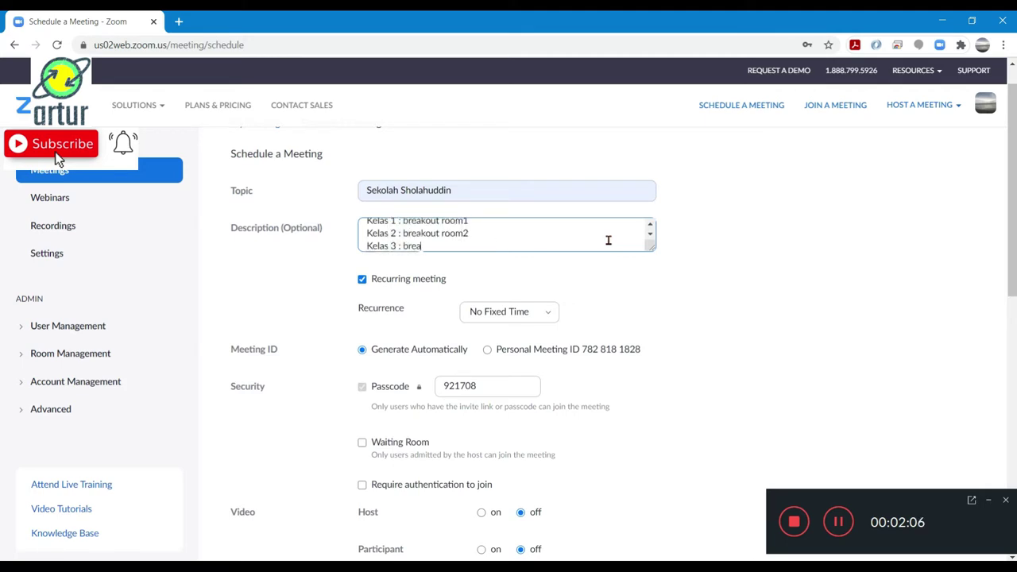
{"action": "type", "text": "kout room"}
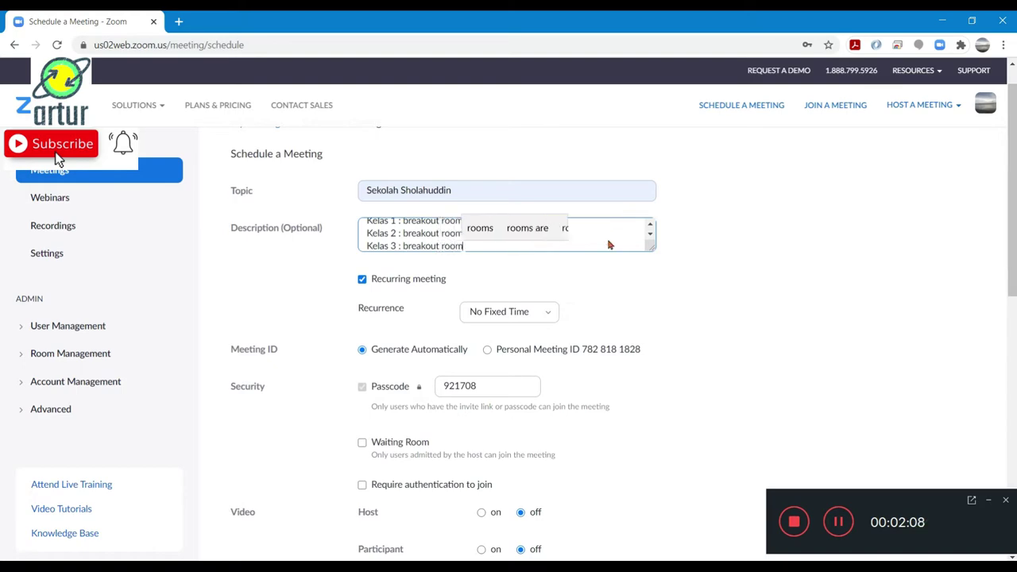
{"action": "type", "text": "3"}
Enable Breakout Room pre-assign in the Meeting Options
{"action": "scroll", "coordinate": [749, 370], "scroll_direction": "down", "scroll_amount": 1}
{"action": "scroll", "coordinate": [749, 370], "scroll_direction": "down", "scroll_amount": 3}
{"action": "scroll", "coordinate": [750, 370], "scroll_direction": "down", "scroll_amount": 2}
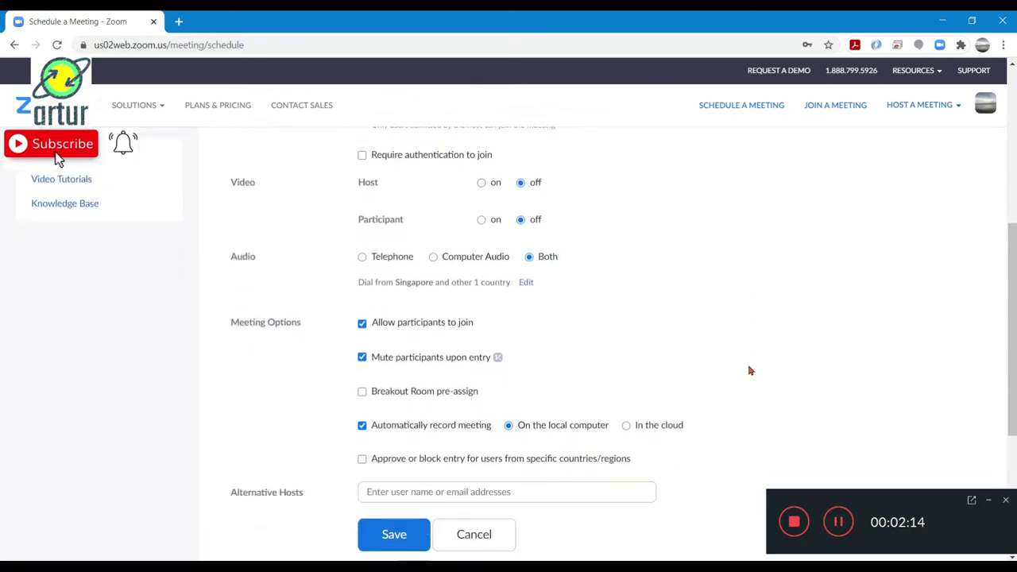
{"action": "scroll", "coordinate": [749, 370], "scroll_direction": "down", "scroll_amount": 1}
{"action": "scroll", "coordinate": [614, 279], "scroll_direction": "up", "scroll_amount": 1}
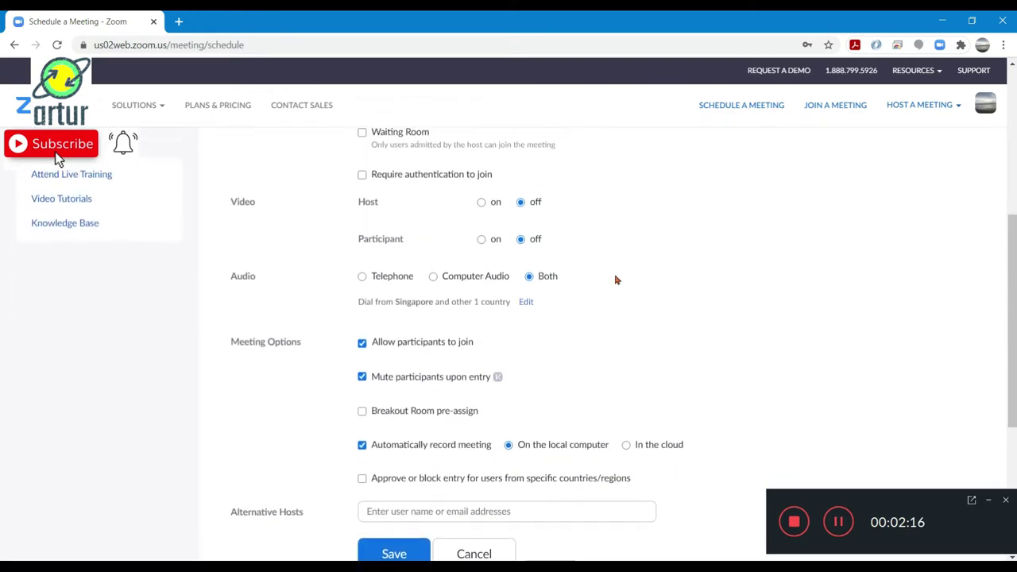
{"action": "scroll", "coordinate": [618, 358], "scroll_direction": "down", "scroll_amount": 2}
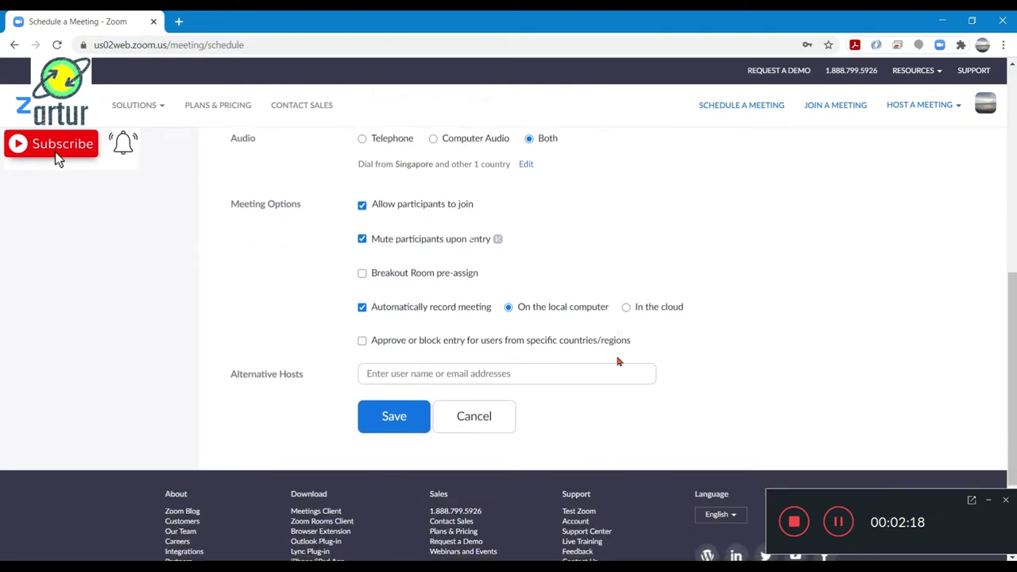
{"action": "left_click", "coordinate": [377, 268]}
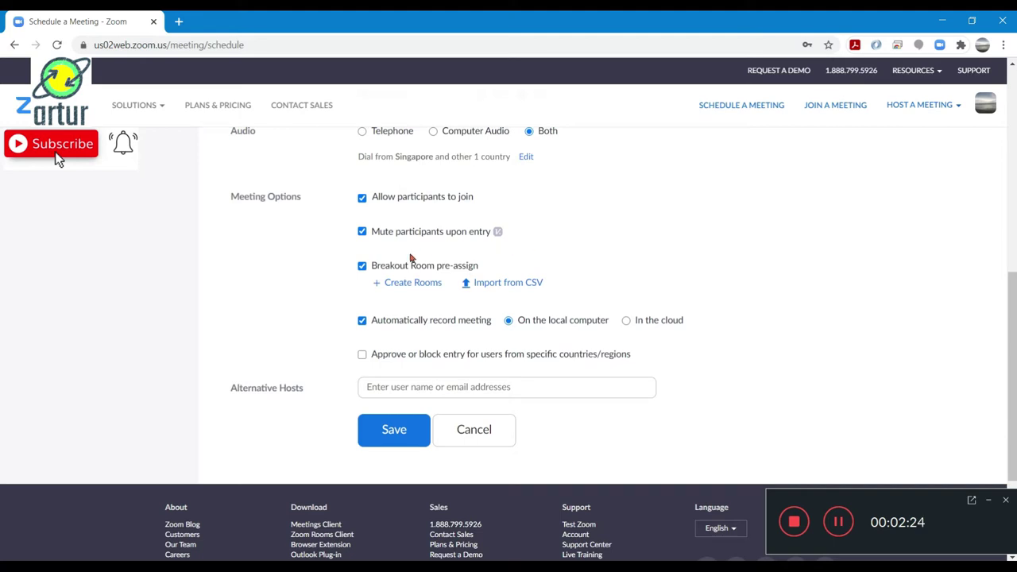
Review the remaining meeting options, with mute on entry and local auto-recording on
{"action": "scroll", "coordinate": [627, 223], "scroll_direction": "up", "scroll_amount": 5}
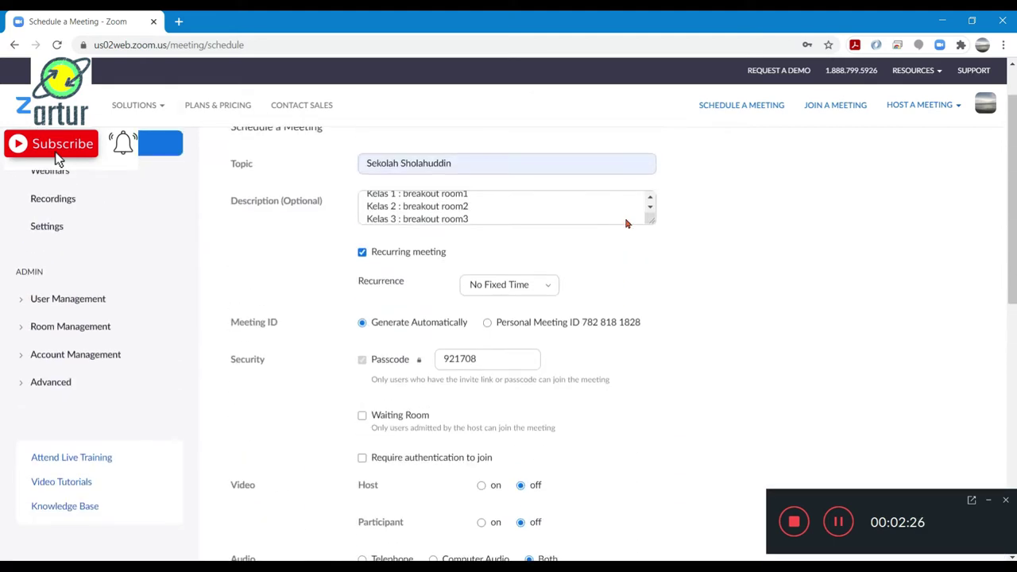
{"action": "scroll", "coordinate": [627, 223], "scroll_direction": "up", "scroll_amount": 1}
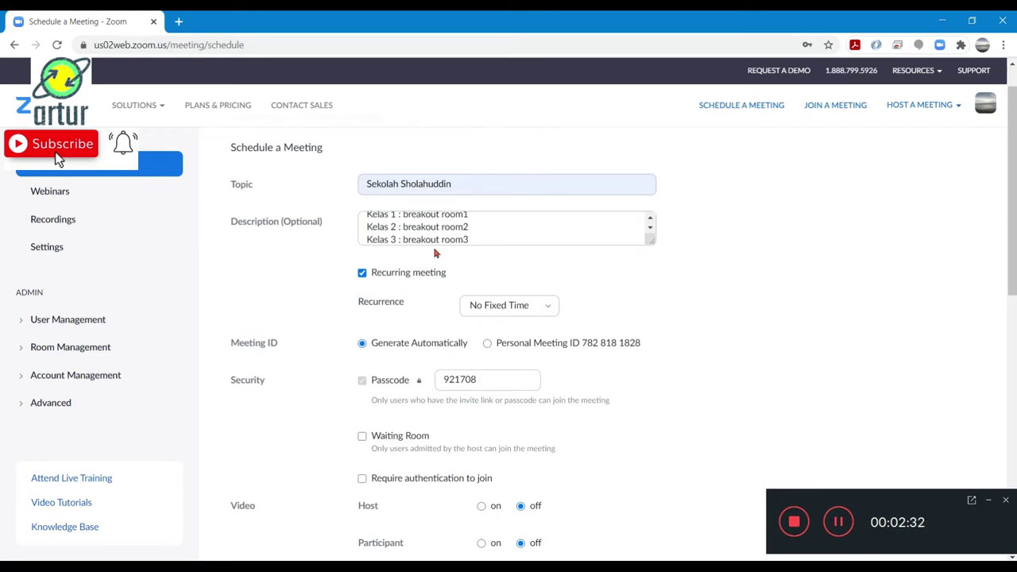
{"action": "scroll", "coordinate": [676, 331], "scroll_direction": "down", "scroll_amount": 1}
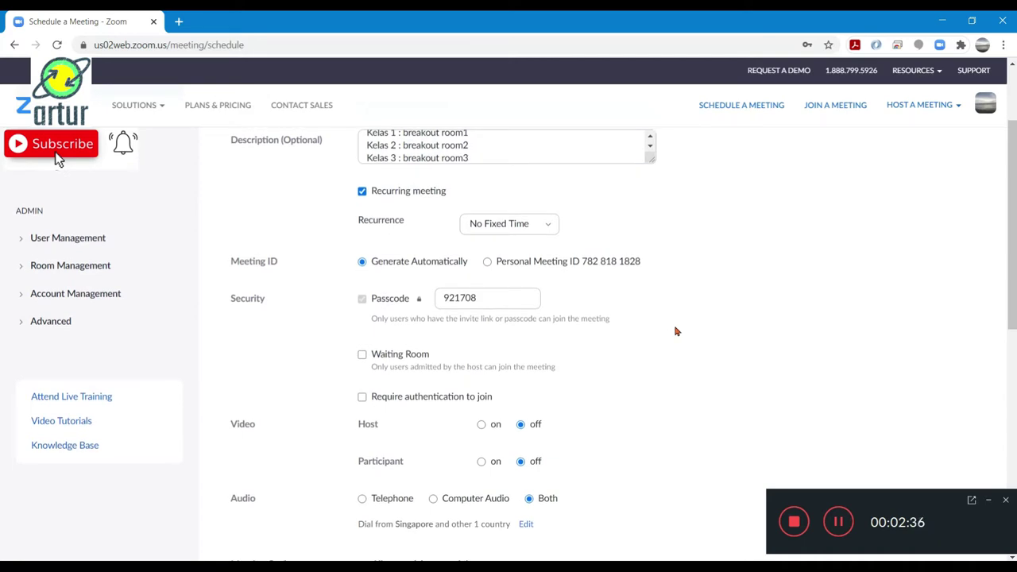
{"action": "scroll", "coordinate": [676, 331], "scroll_direction": "down", "scroll_amount": 2}
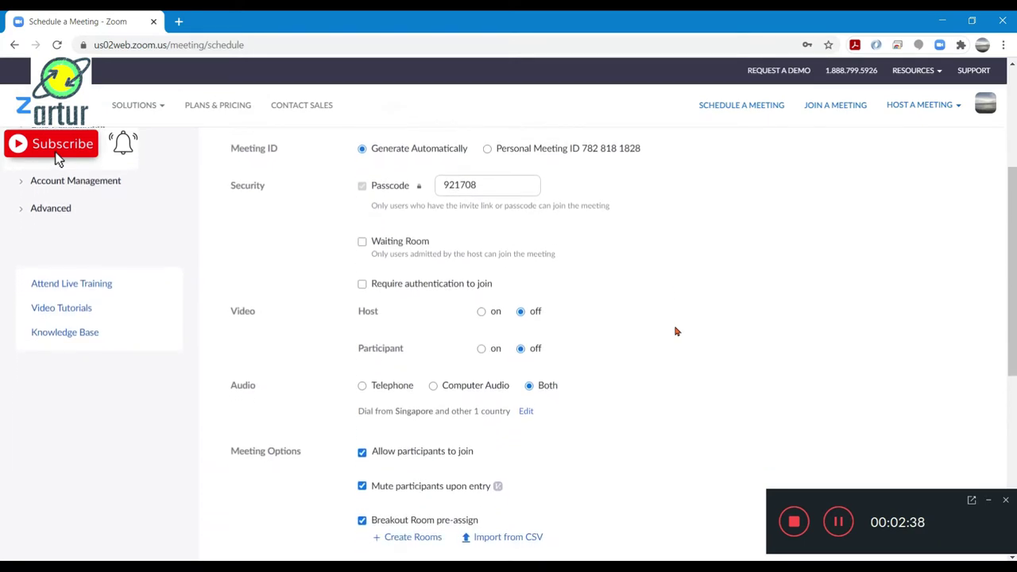
{"action": "scroll", "coordinate": [676, 331], "scroll_direction": "down", "scroll_amount": 2}
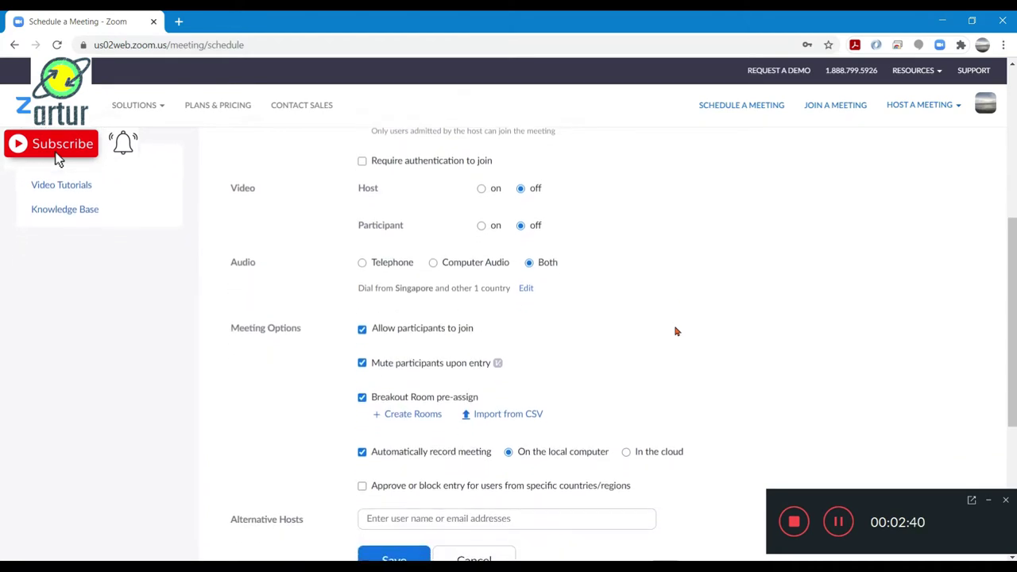
{"action": "scroll", "coordinate": [676, 331], "scroll_direction": "down", "scroll_amount": 2}
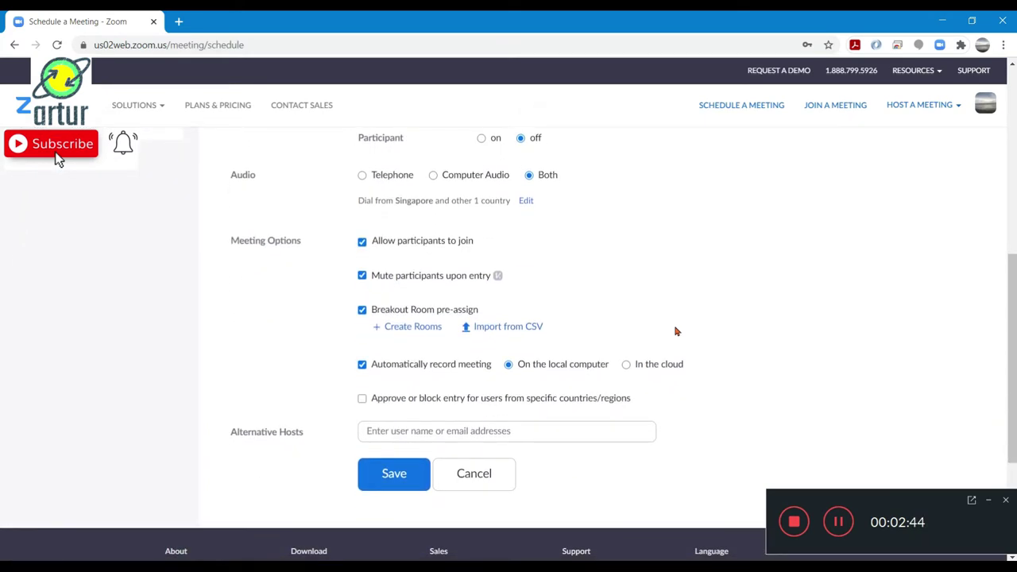
{"action": "scroll", "coordinate": [676, 331], "scroll_direction": "up", "scroll_amount": 1}
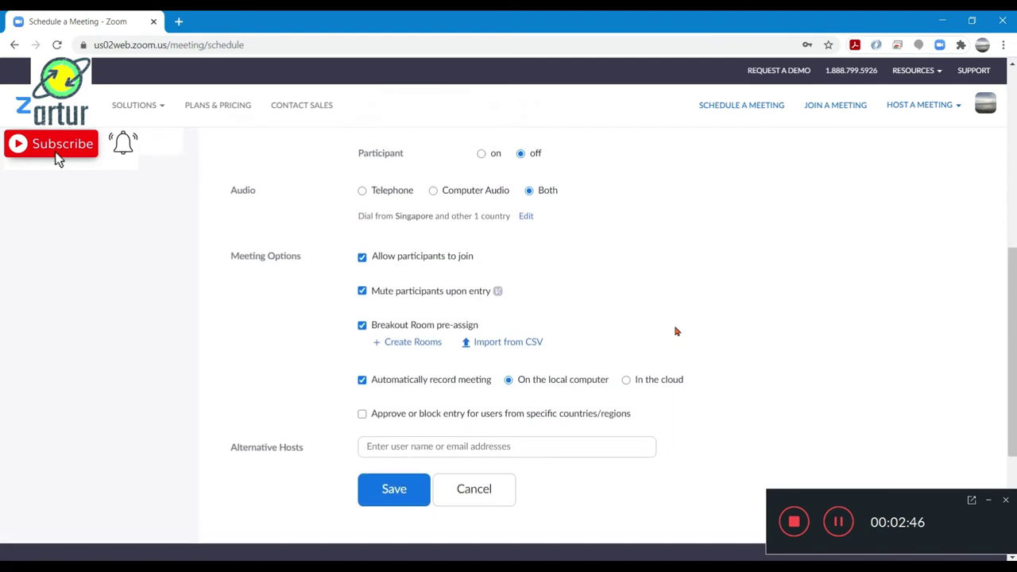
{"action": "scroll", "coordinate": [676, 331], "scroll_direction": "up", "scroll_amount": 6}
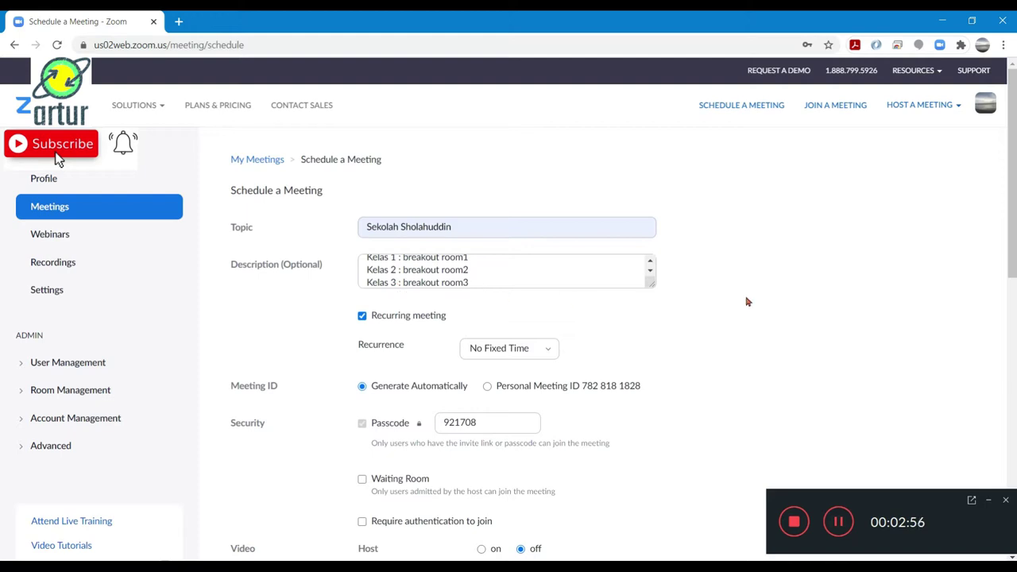
{"action": "scroll", "coordinate": [747, 302], "scroll_direction": "down", "scroll_amount": 2}
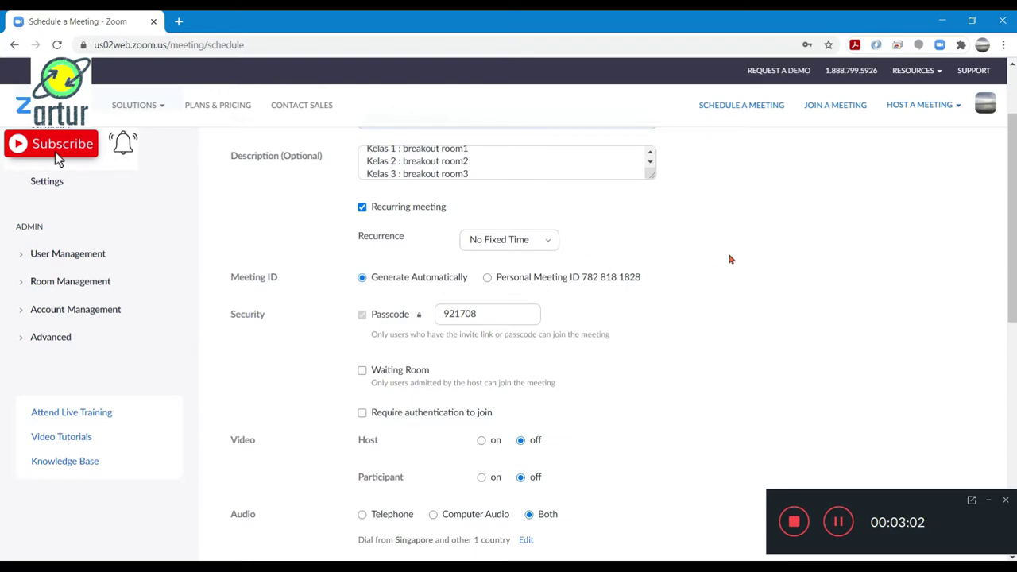
{"action": "scroll", "coordinate": [731, 259], "scroll_direction": "down", "scroll_amount": 1}
{"action": "left_click", "coordinate": [989, 502]}
Open the empty Breakout Room Assignment window with Create Rooms
{"action": "scroll", "coordinate": [803, 358], "scroll_direction": "up", "scroll_amount": 3}
{"action": "scroll", "coordinate": [804, 361], "scroll_direction": "down", "scroll_amount": 1}
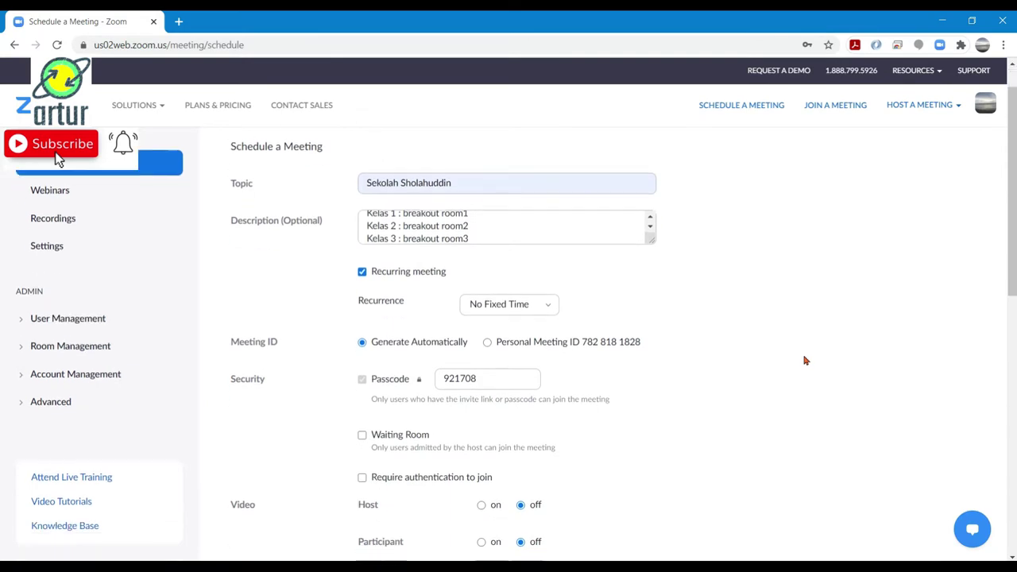
{"action": "scroll", "coordinate": [805, 361], "scroll_direction": "down", "scroll_amount": 1}
{"action": "scroll", "coordinate": [805, 360], "scroll_direction": "down", "scroll_amount": 4}
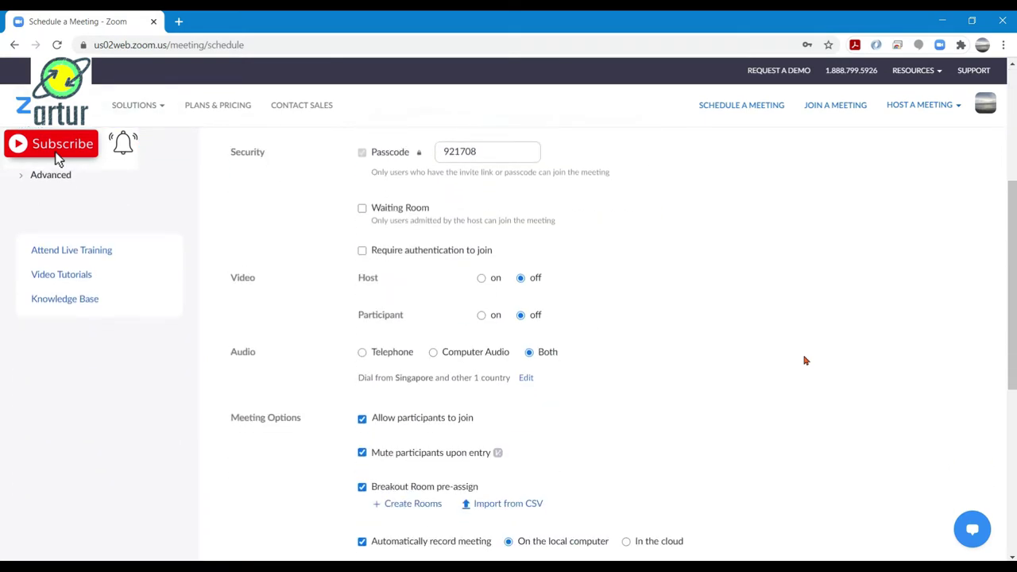
{"action": "scroll", "coordinate": [805, 360], "scroll_direction": "down", "scroll_amount": 1}
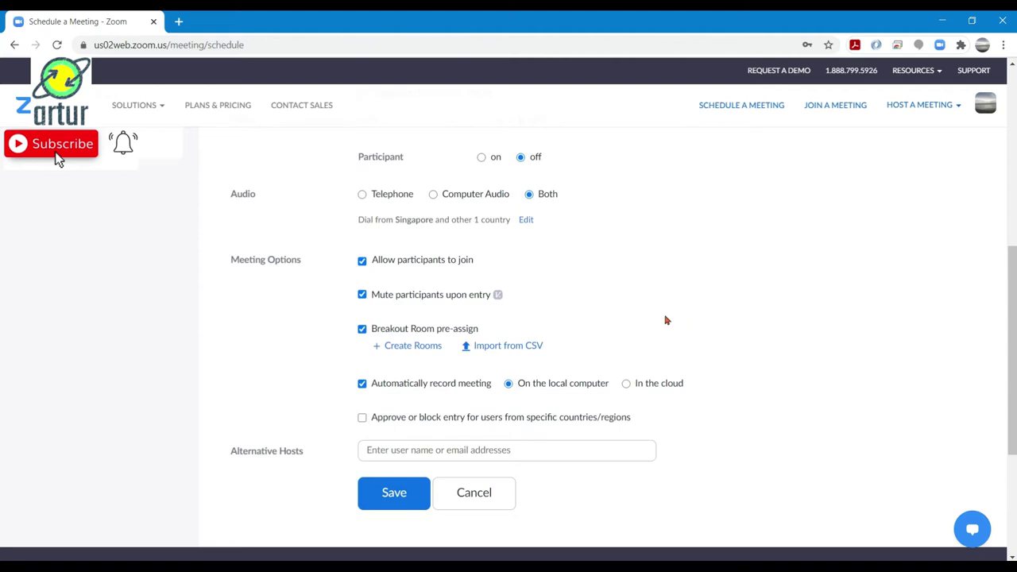
{"action": "scroll", "coordinate": [666, 320], "scroll_direction": "down", "scroll_amount": 1}
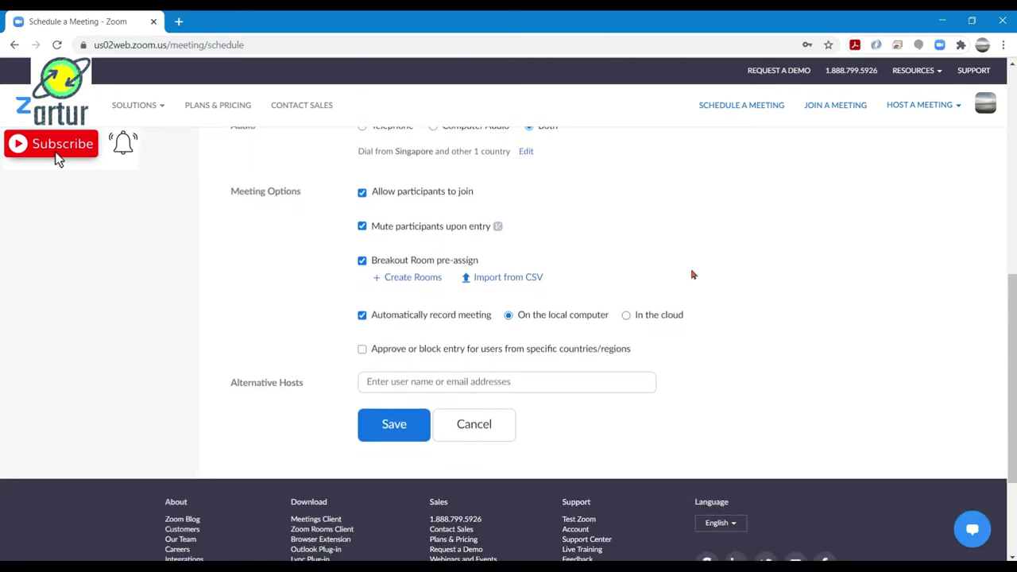
{"action": "left_click", "coordinate": [393, 278]}
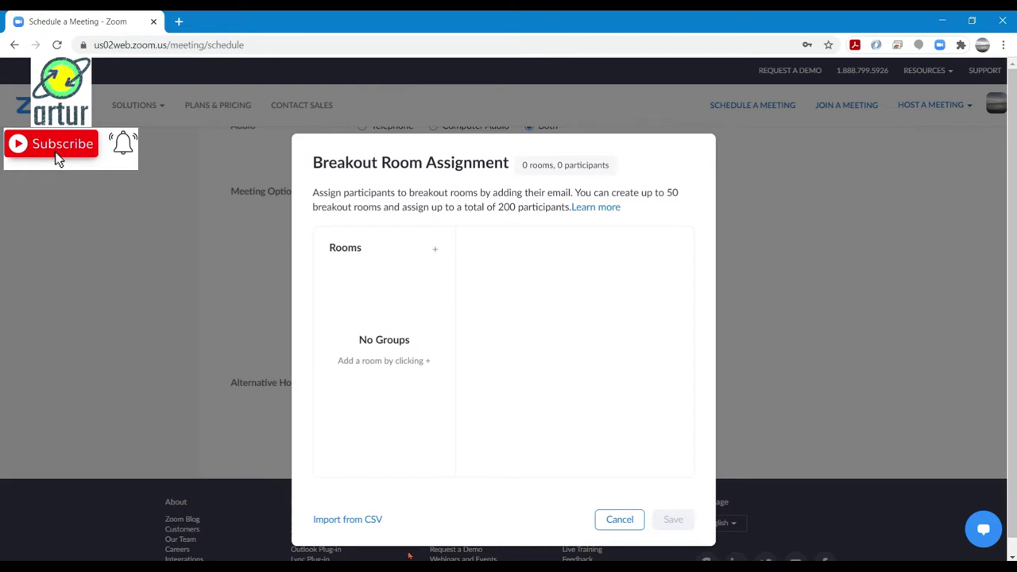
Choose Import from CSV in the Breakout Room Assignment dialog
{"action": "left_click", "coordinate": [356, 524]}
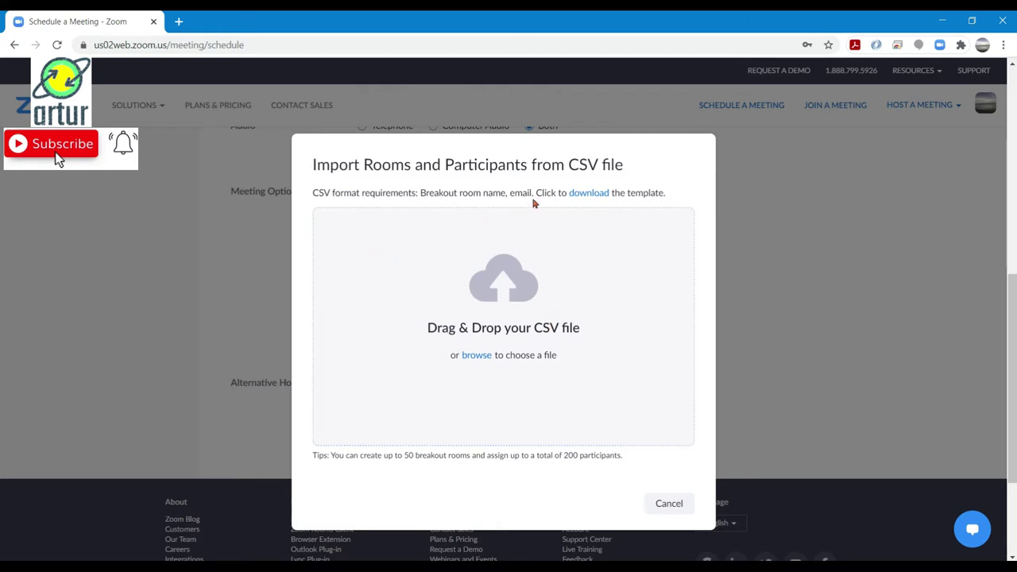
Save the breakout room CSV template to Downloads and open breakout_room_template (1).csv
{"action": "left_click", "coordinate": [597, 200]}
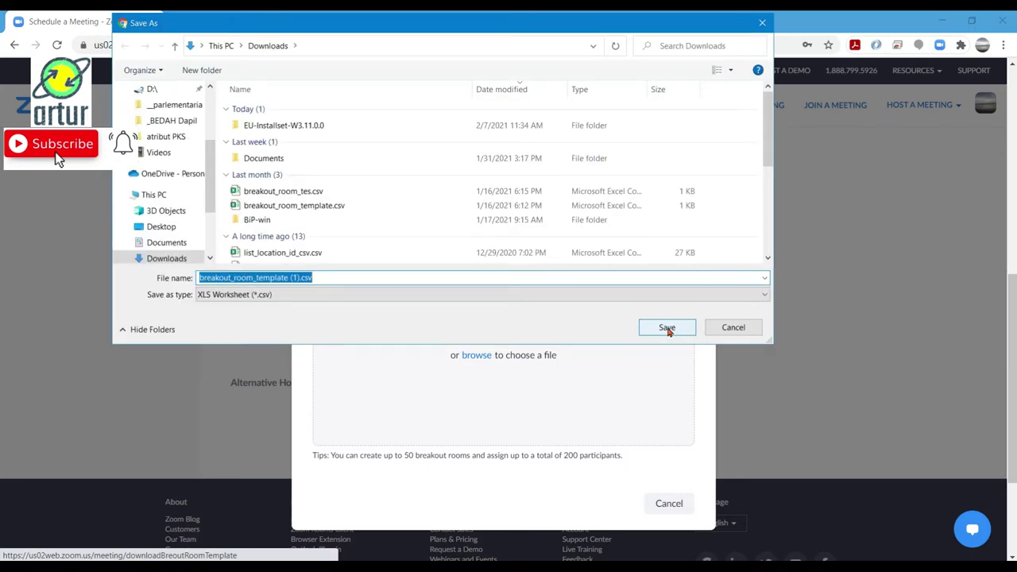
{"action": "left_click", "coordinate": [667, 328]}
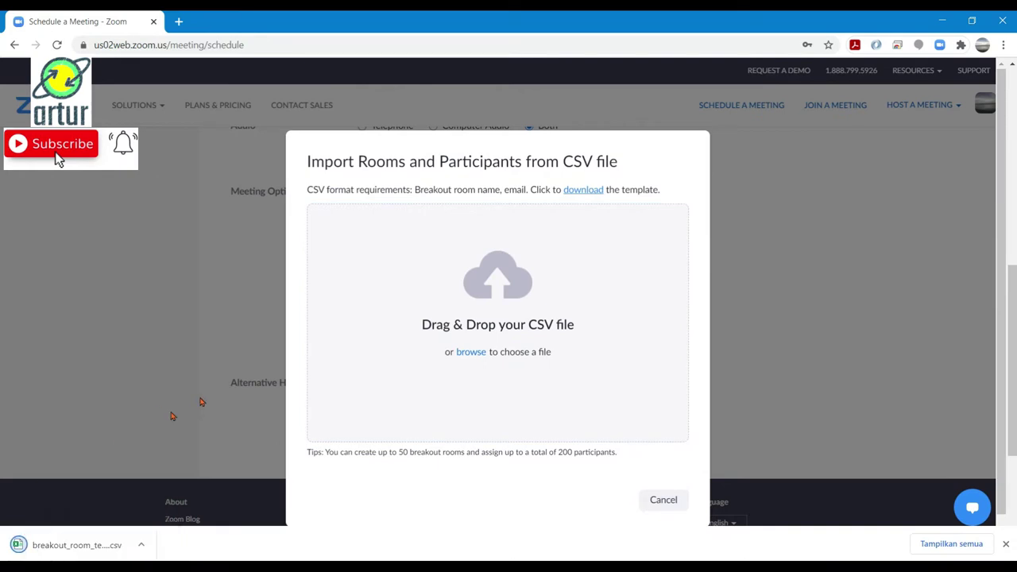
{"action": "left_click", "coordinate": [69, 546]}
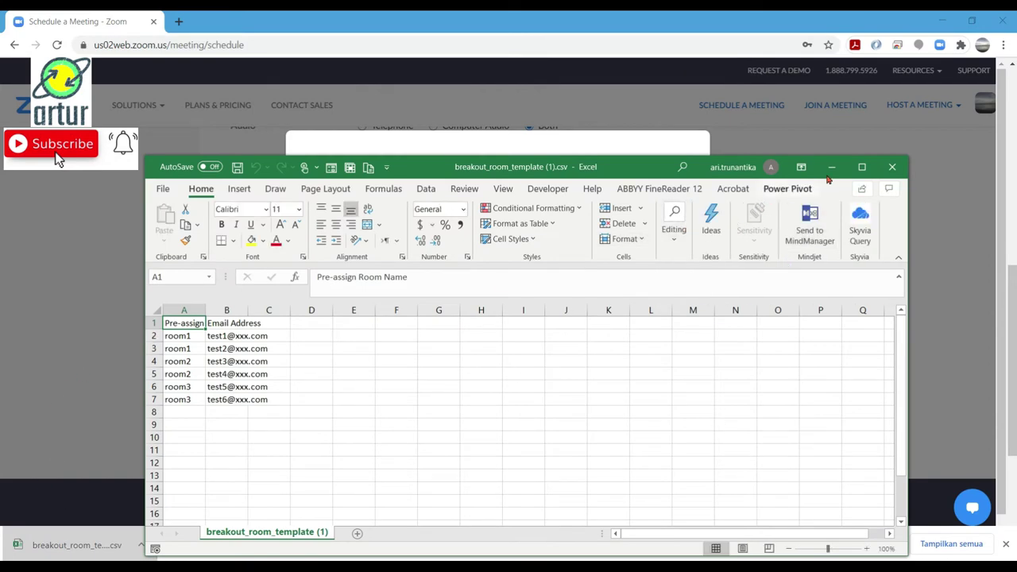
Maximize Excel and AutoFit columns A and B of the template
{"action": "left_click", "coordinate": [861, 166]}
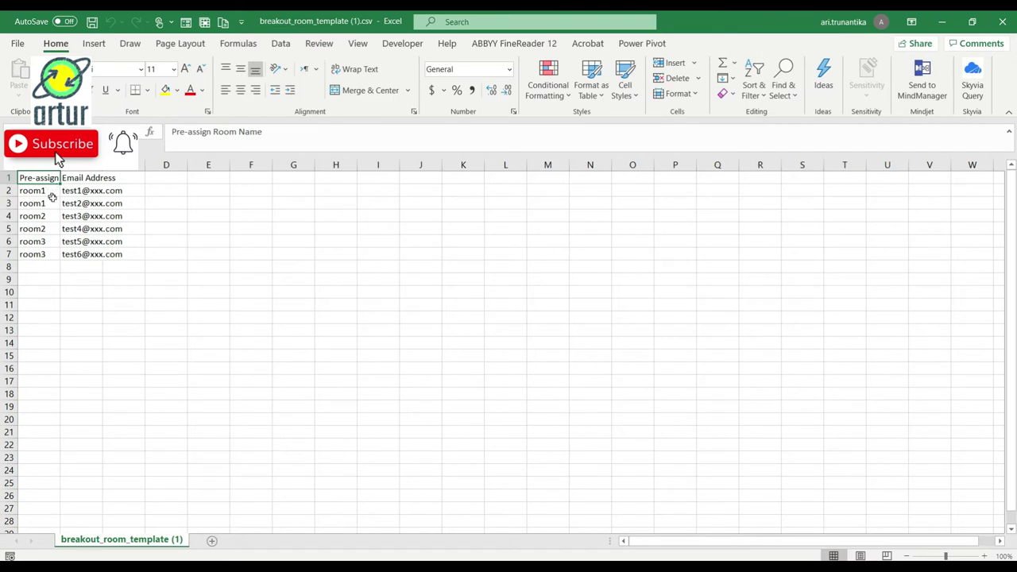
{"action": "key", "text": "Down"}
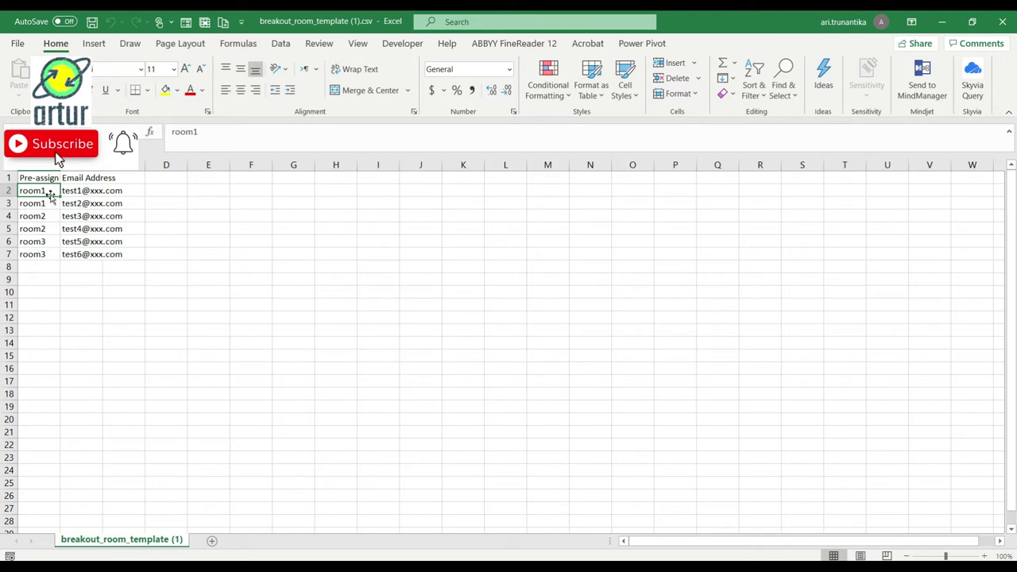
{"action": "left_click", "coordinate": [56, 158]}
{"action": "key", "text": "shift+Right"}
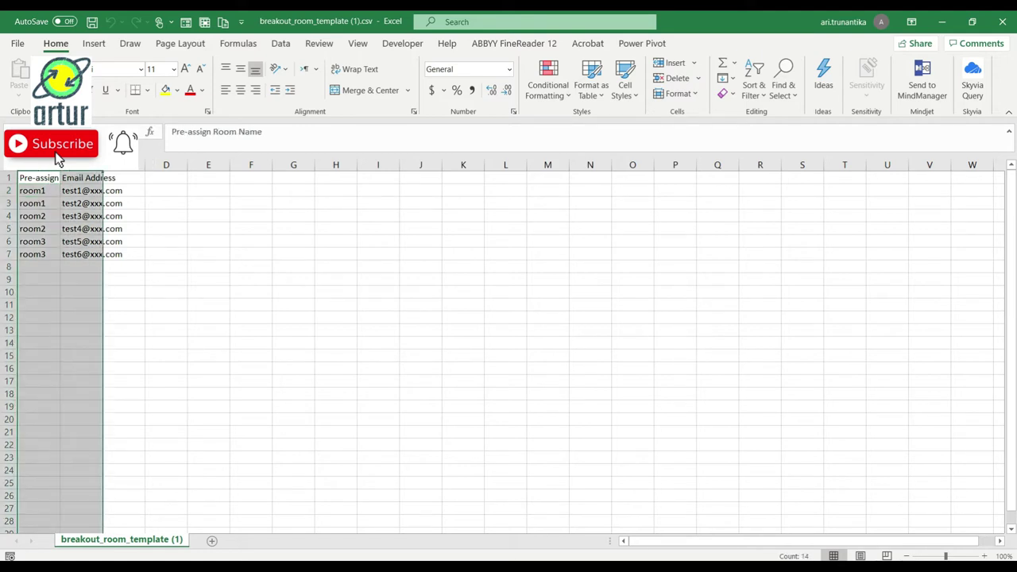
{"action": "key", "text": "alt+h"}
{"action": "key", "text": "o"}
{"action": "key", "text": "i"}
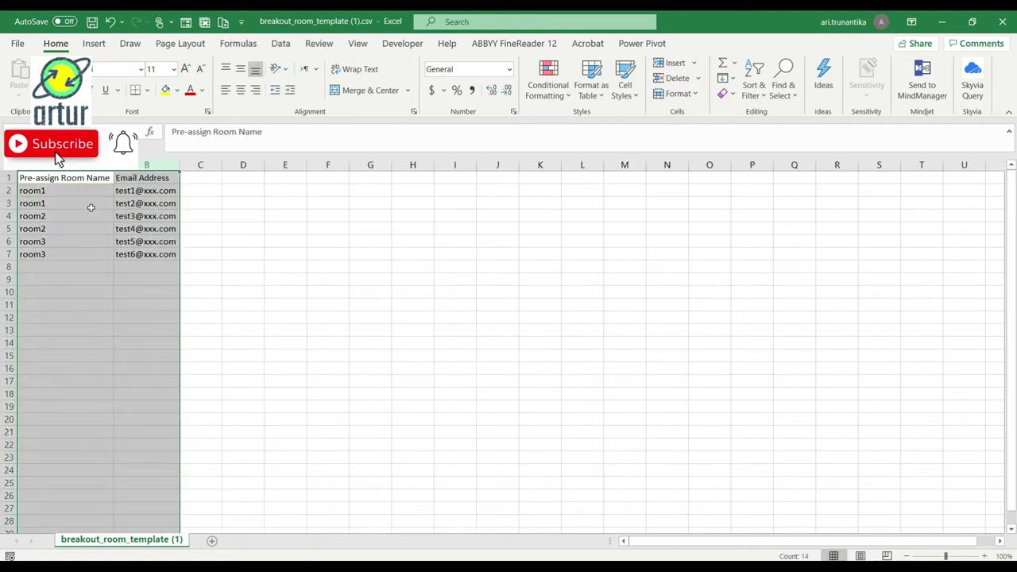
{"action": "left_click", "coordinate": [91, 193]}
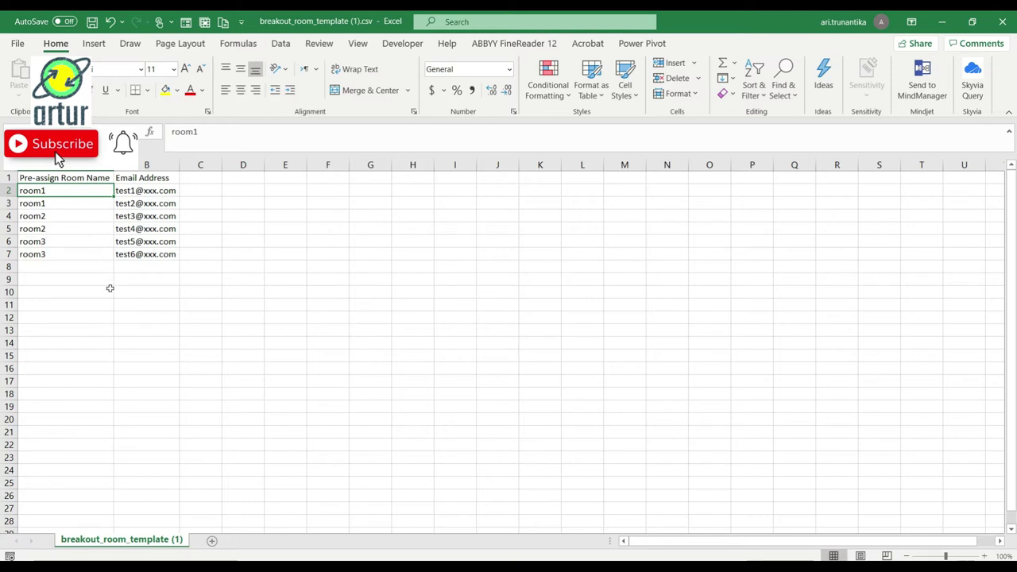
Rename the rooms in A2:A4 to Kelas 1, Kelas 2 and Kelas 3
{"action": "type", "text": "Kelas 1"}
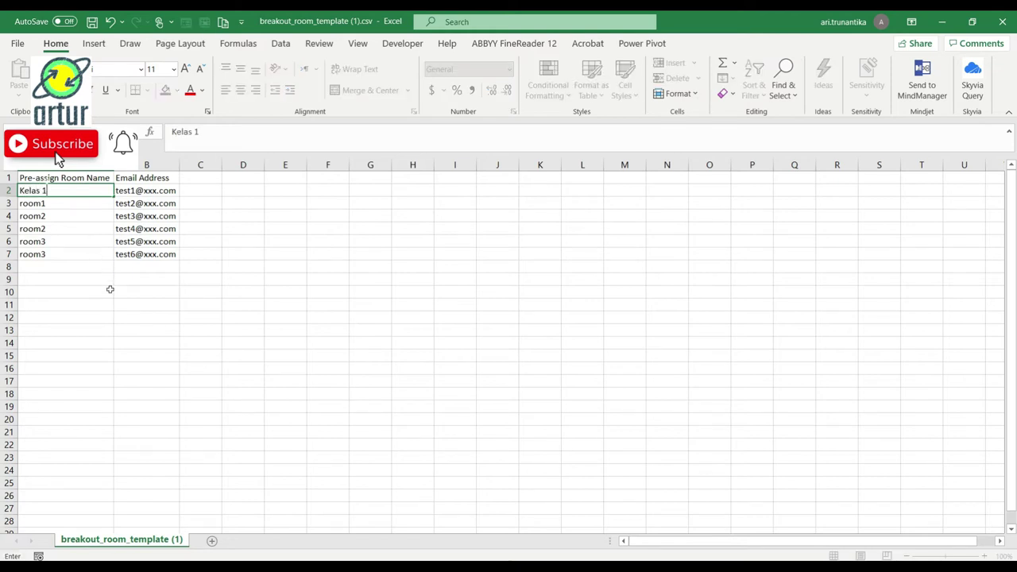
{"action": "key", "text": "Return"}
{"action": "type", "text": "Kelas 2"}
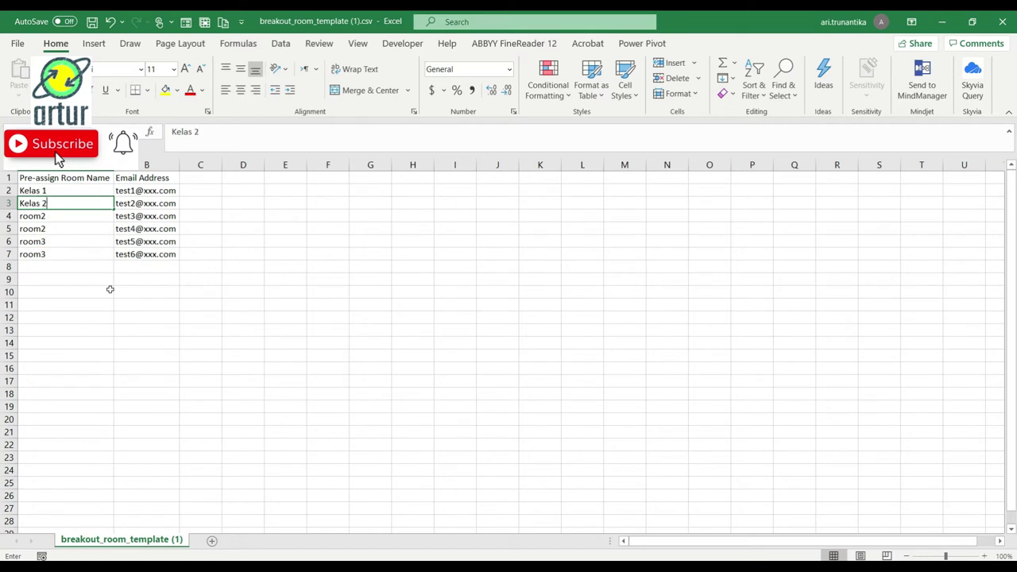
{"action": "key", "text": "Return"}
{"action": "type", "text": "Kelas 3"}
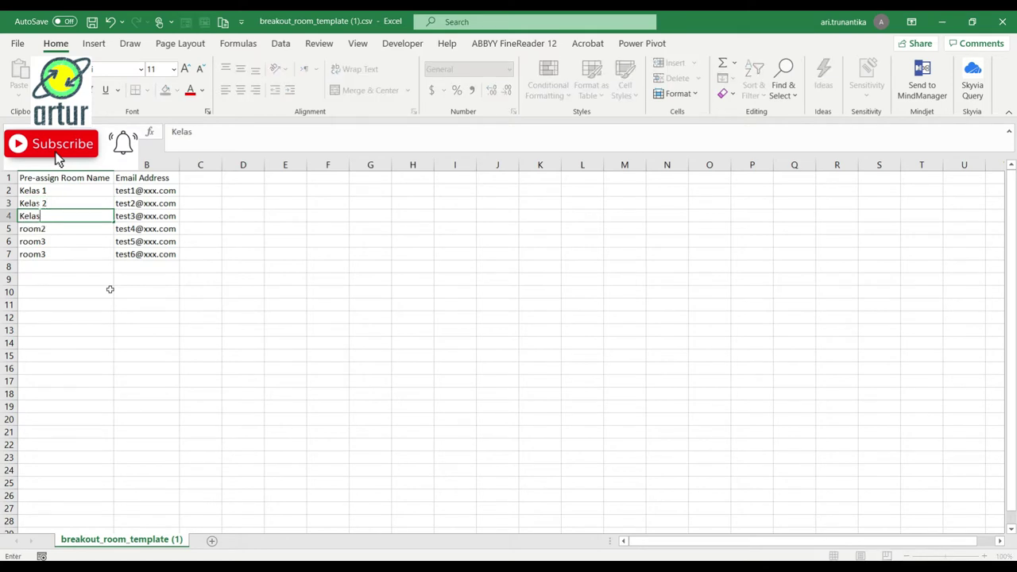
{"action": "key", "text": "Return"}
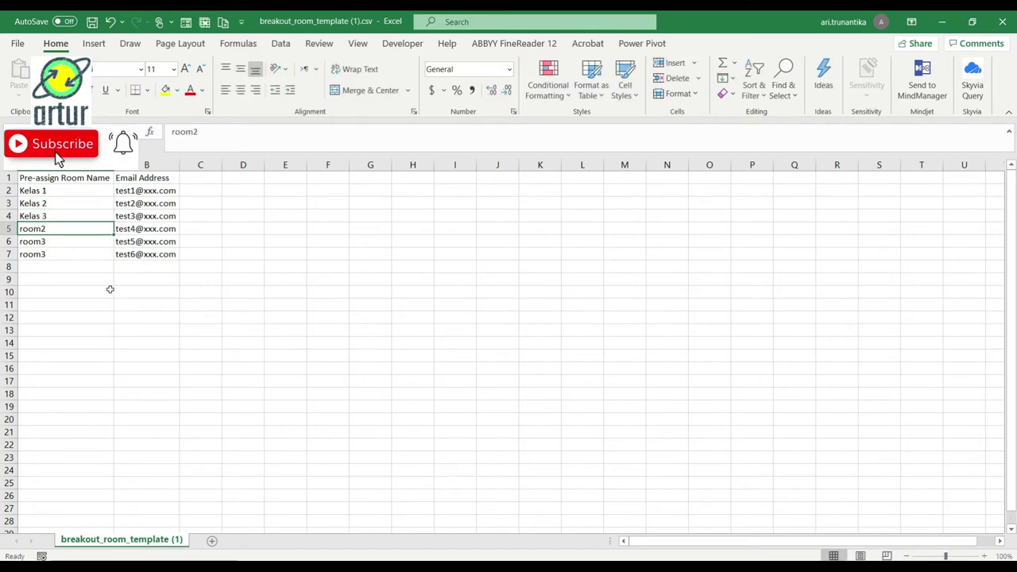
Clear the leftover room names and test emails below row 4
{"action": "key", "text": "shift+Down"}
{"action": "key", "text": "shift+Down"}
{"action": "key", "text": "Delete"}
{"action": "key", "text": "Right"}
{"action": "key", "text": "shift+Down"}
{"action": "key", "text": "shift+Down"}
{"action": "key", "text": "Delete"}
{"action": "key", "text": "Up"}
{"action": "key", "text": "Up"}
{"action": "key", "text": "Up"}
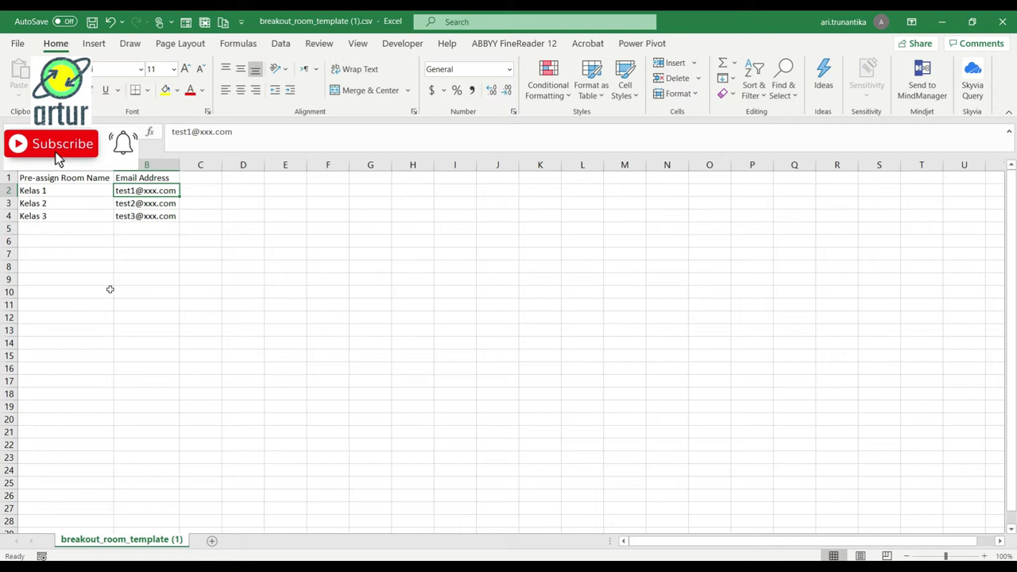
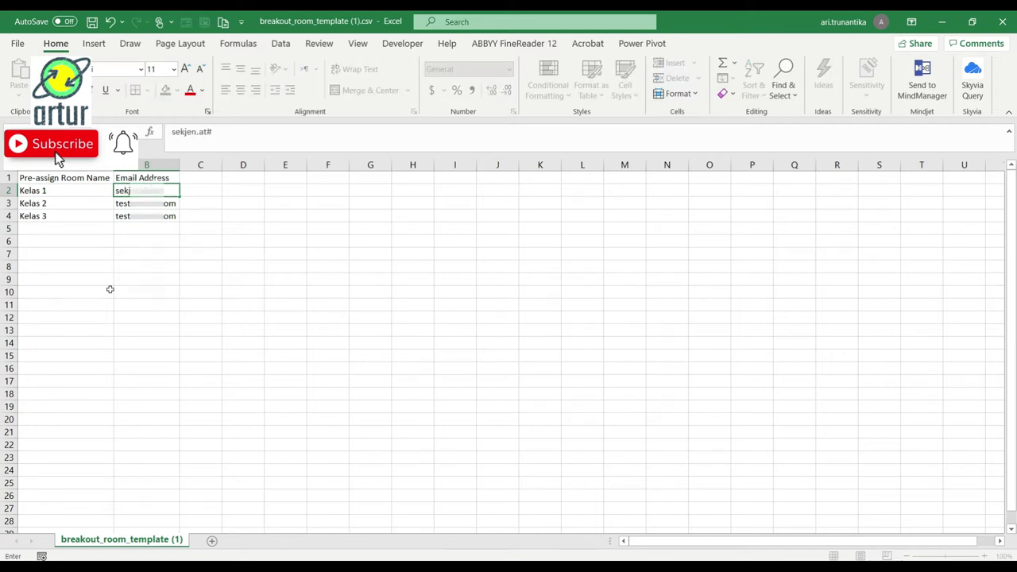
Enter each participant's e-mail for Kelas 1, 2 and 3 and autofit column B
{"action": "key", "text": "Return"}
{"action": "left_click_drag", "start_coordinate": [179, 164], "coordinate": [179, 163]}
{"action": "double_click", "coordinate": [179, 163]}
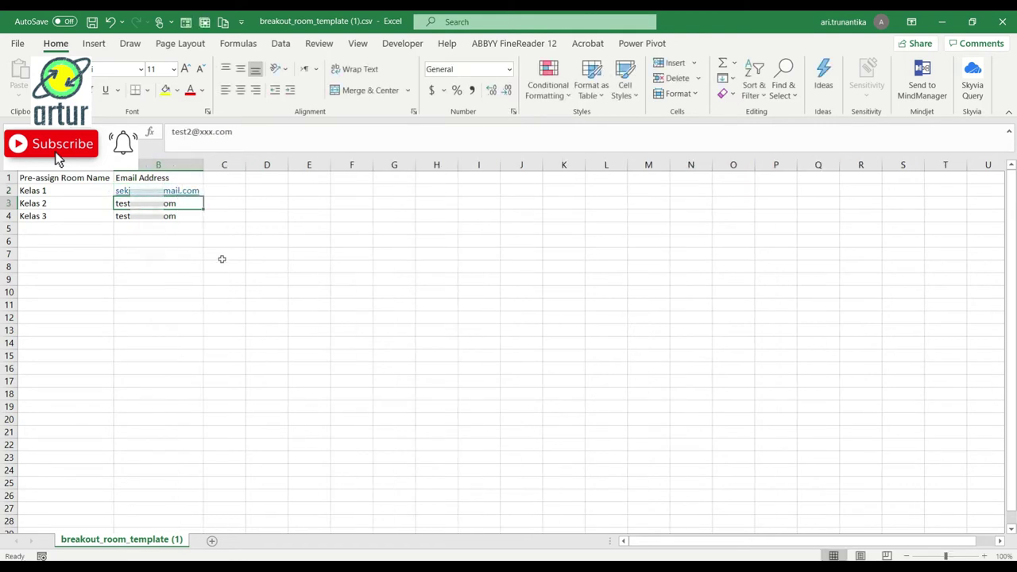
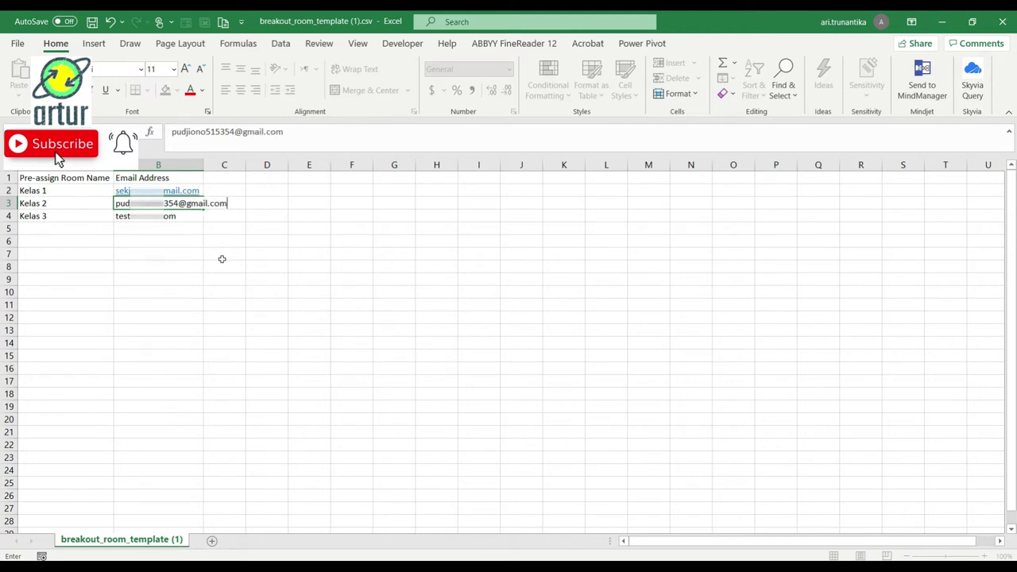
{"action": "key", "text": "Return"}
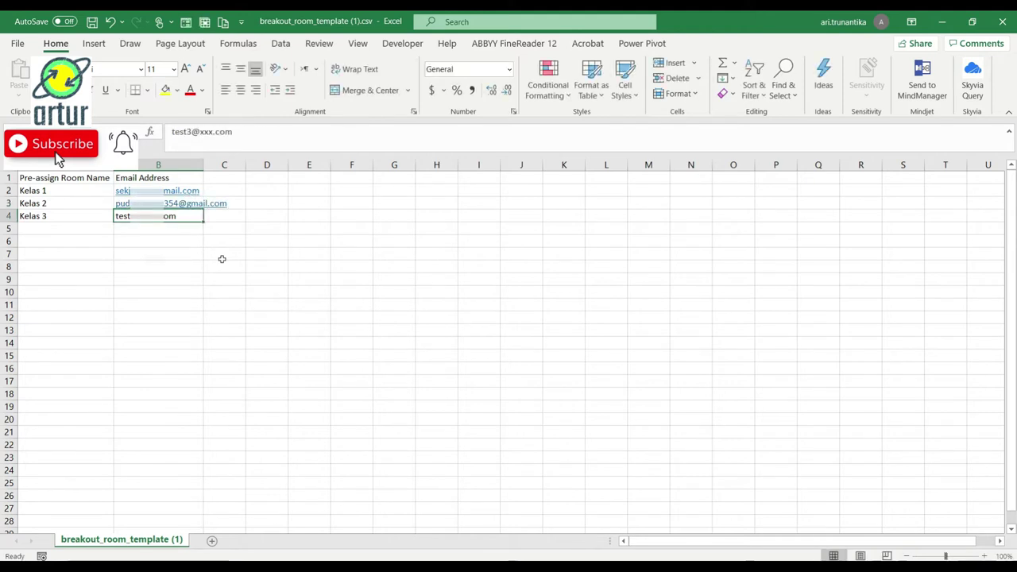
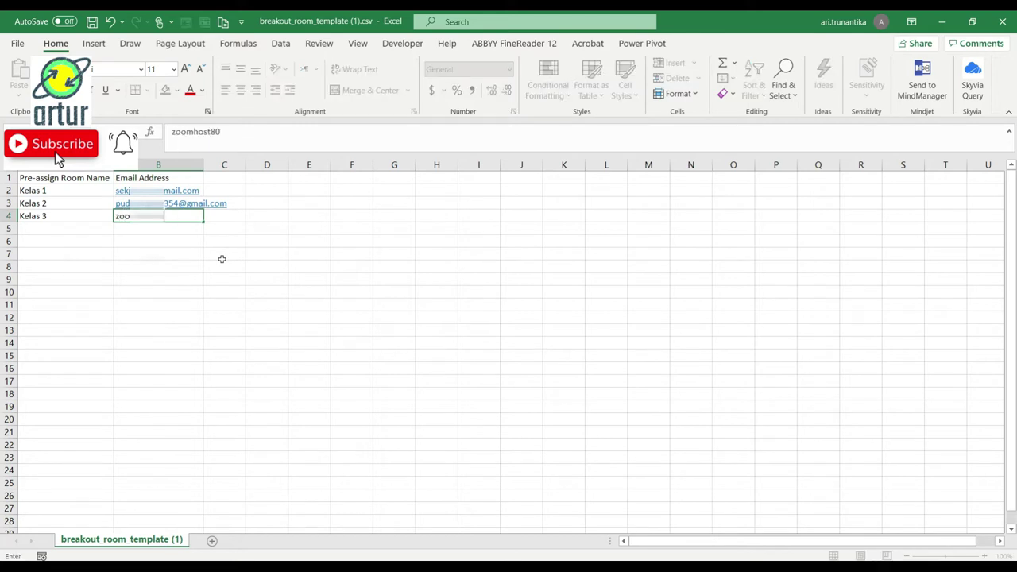
{"action": "key", "text": "Return"}
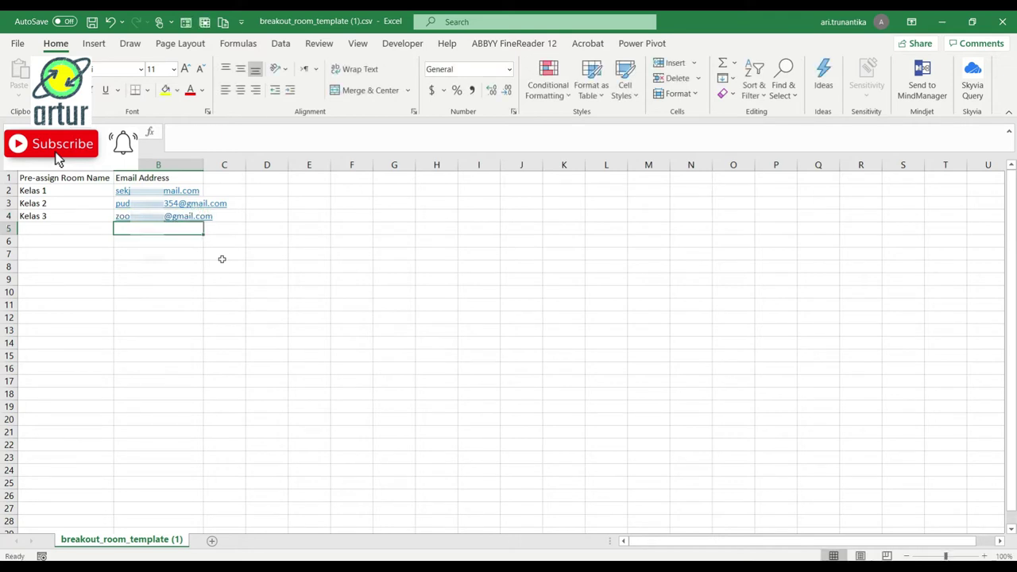
{"action": "double_click", "coordinate": [205, 164]}
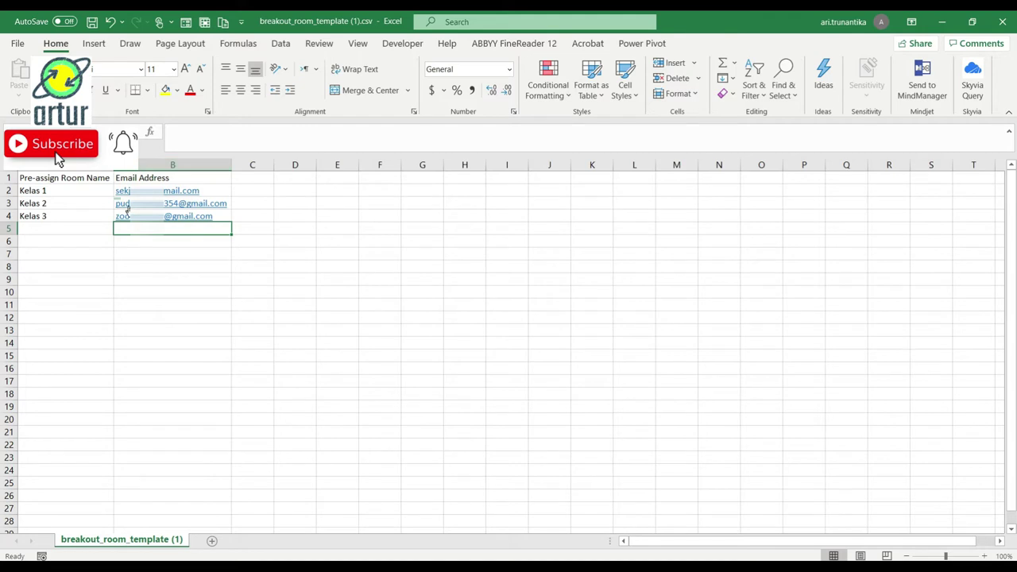
{"action": "left_click", "coordinate": [64, 190]}
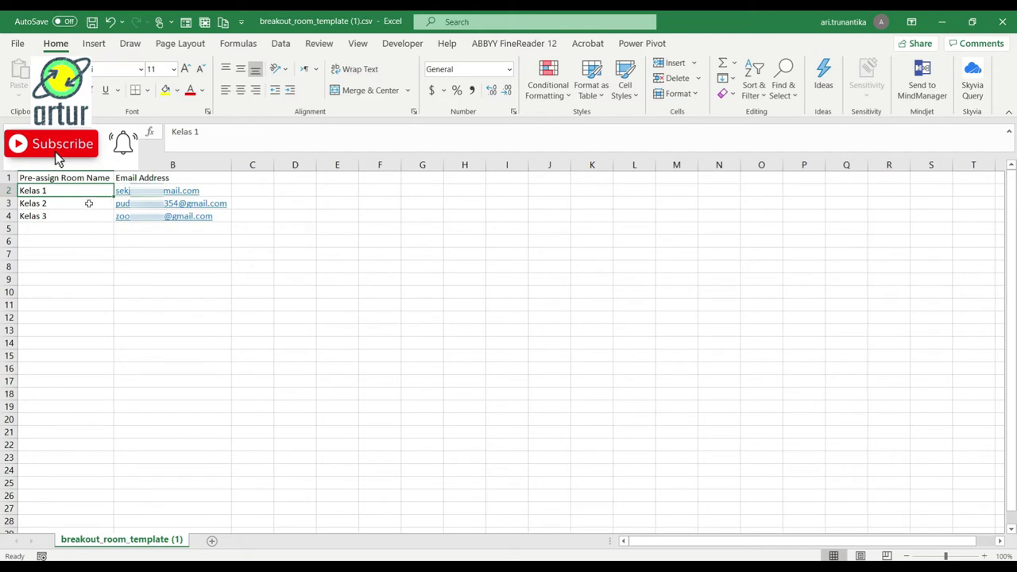
Move the Kelas 2 and Kelas 3 rows down to row 9 and copy Kelas 1 into A2:A8
{"action": "left_click_drag", "start_coordinate": [89, 203], "coordinate": [213, 297]}
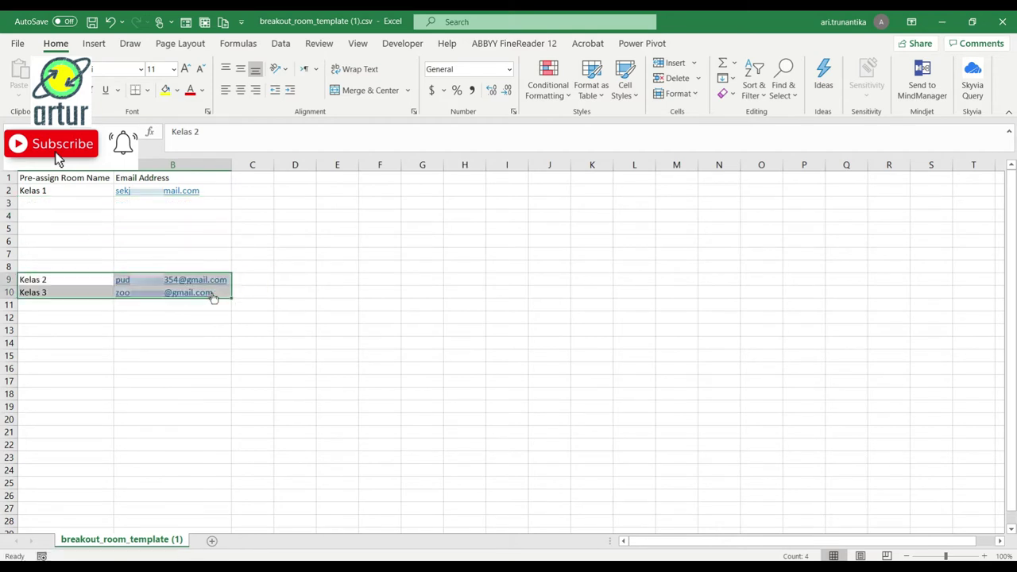
{"action": "left_click", "coordinate": [105, 195]}
{"action": "left_click_drag", "start_coordinate": [112, 196], "coordinate": [114, 270]}
{"action": "left_click", "coordinate": [191, 203]}
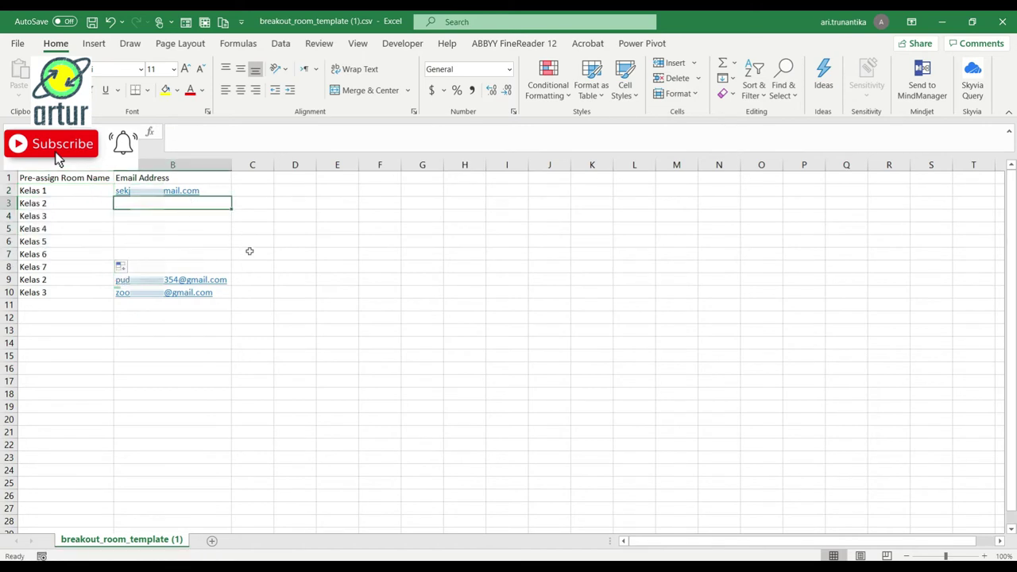
{"action": "left_click", "coordinate": [121, 266]}
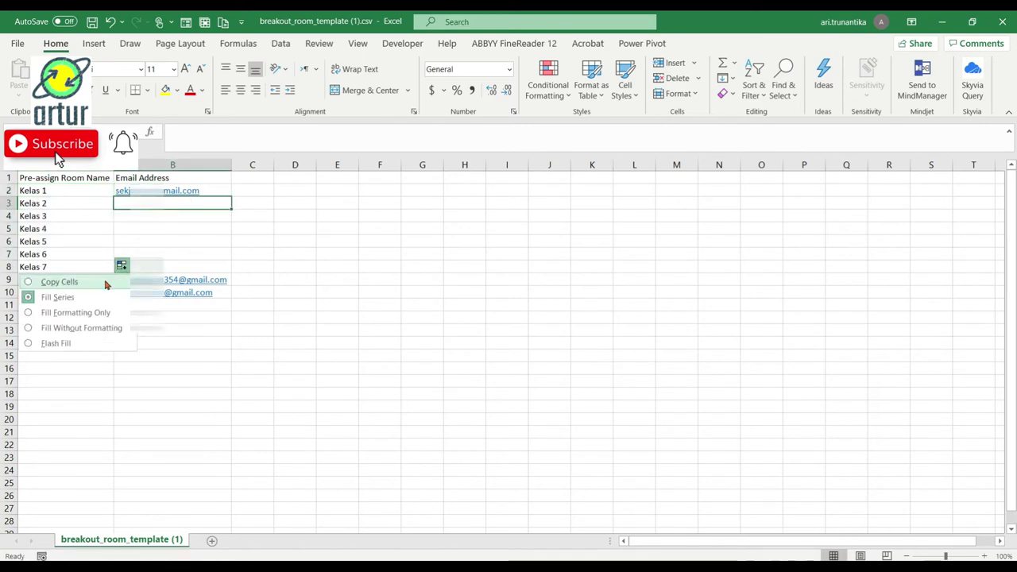
{"action": "left_click", "coordinate": [113, 280]}
{"action": "left_click", "coordinate": [196, 204]}
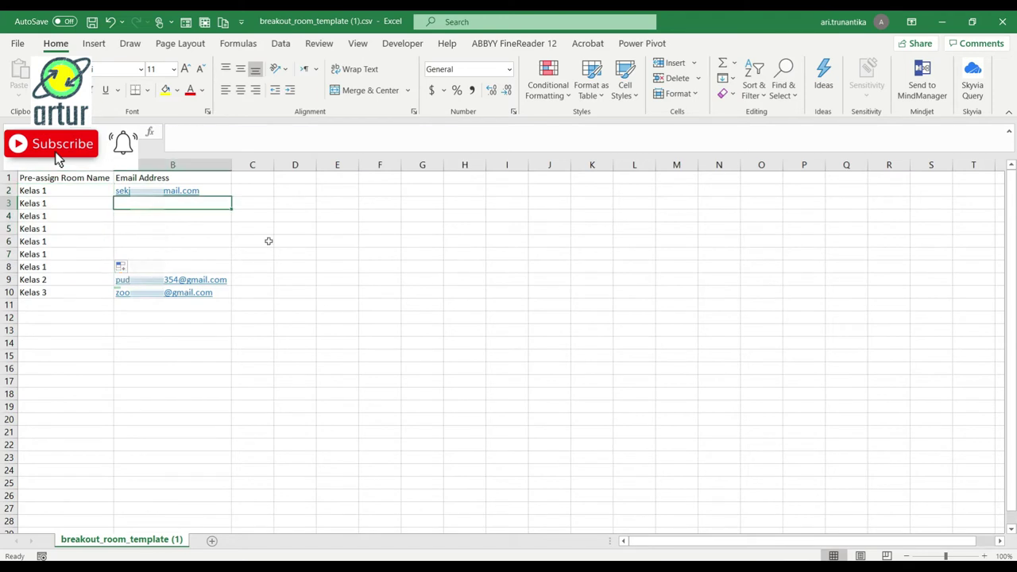
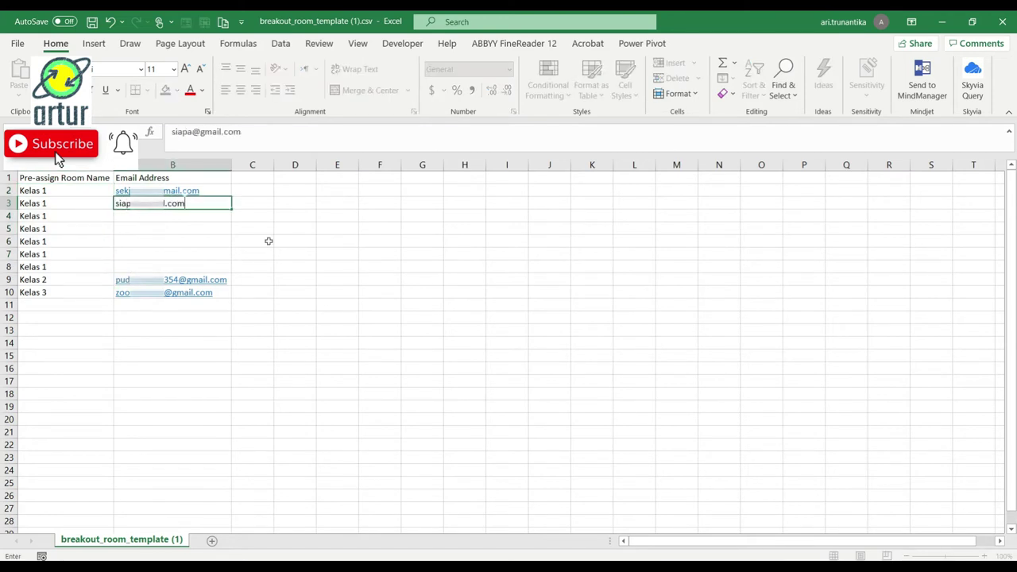
{"action": "key", "text": "Return"}
{"action": "type", "text": "waktun"}
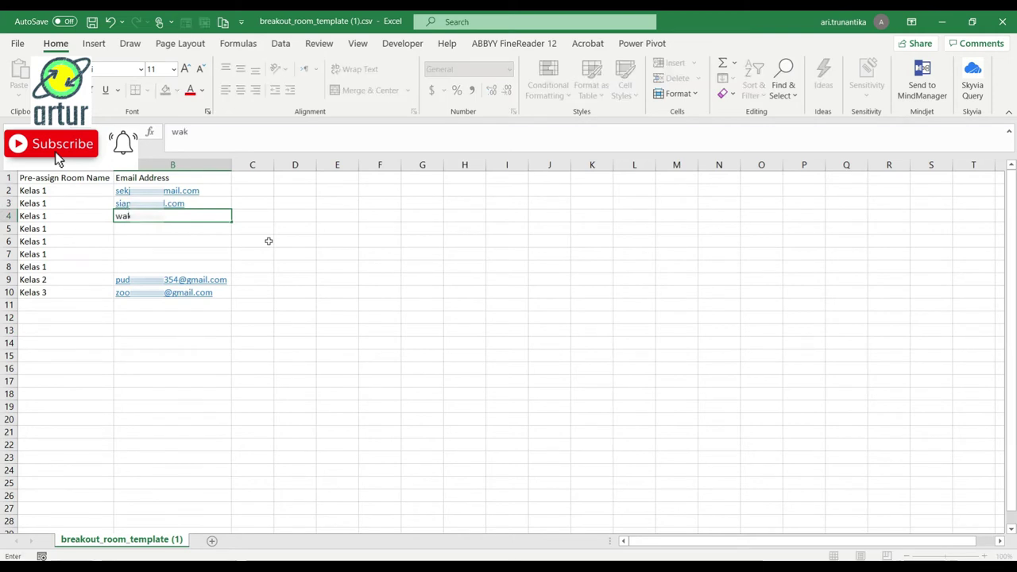
{"action": "key", "text": "BackSpace"}
{"action": "key", "text": "BackSpace"}
{"action": "key", "text": "BackSpace"}
{"action": "key", "text": "BackSpace"}
{"action": "key", "text": "BackSpace"}
{"action": "key", "text": "Return"}
{"action": "key", "text": "Left"}
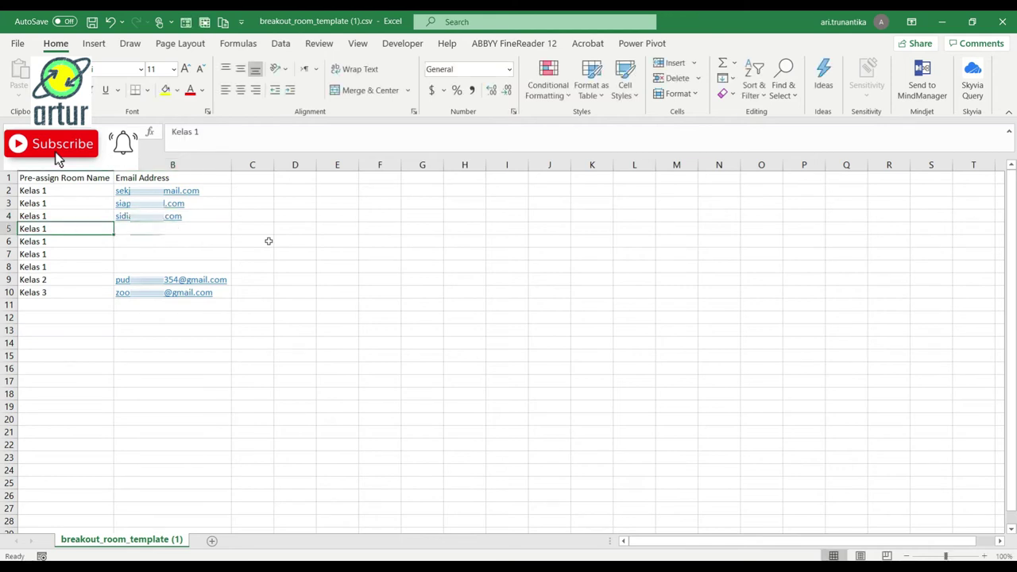
{"action": "key", "text": "Right"}
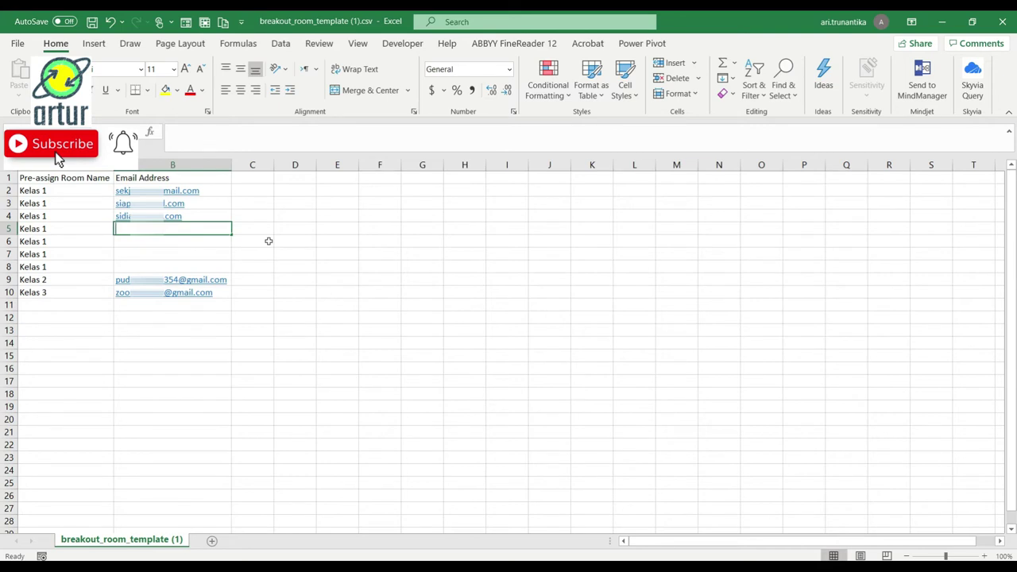
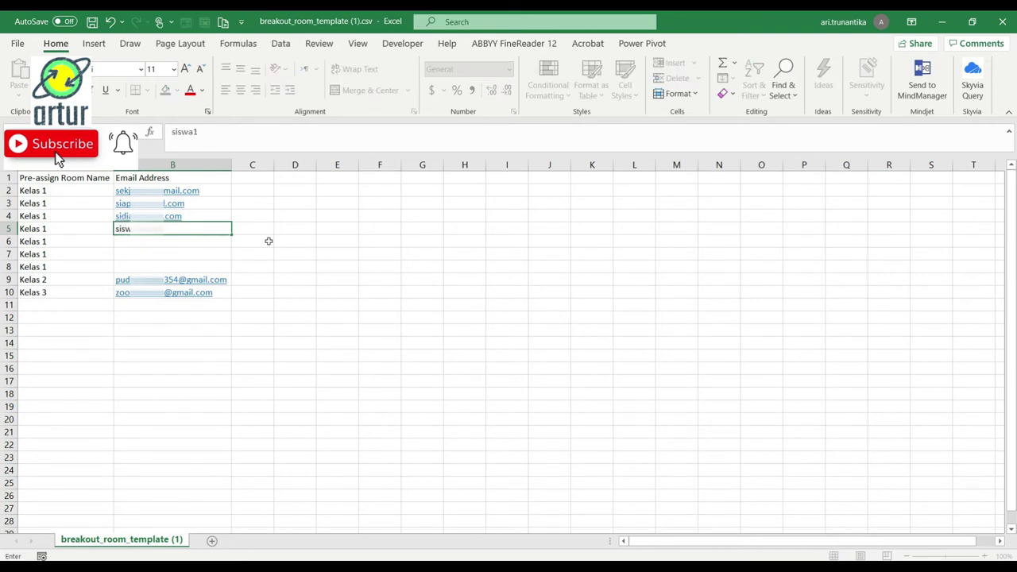
{"action": "key", "text": "Return"}
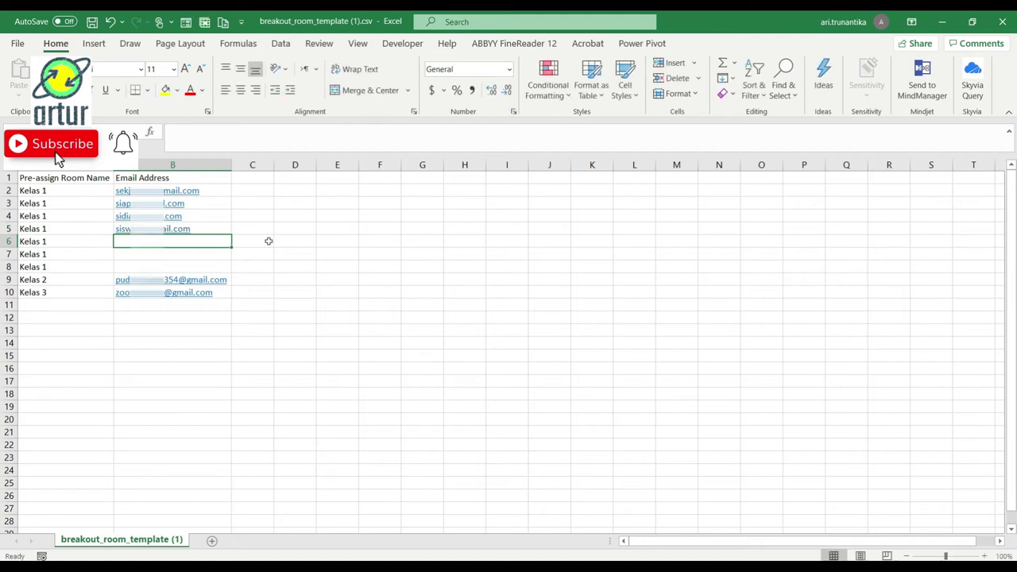
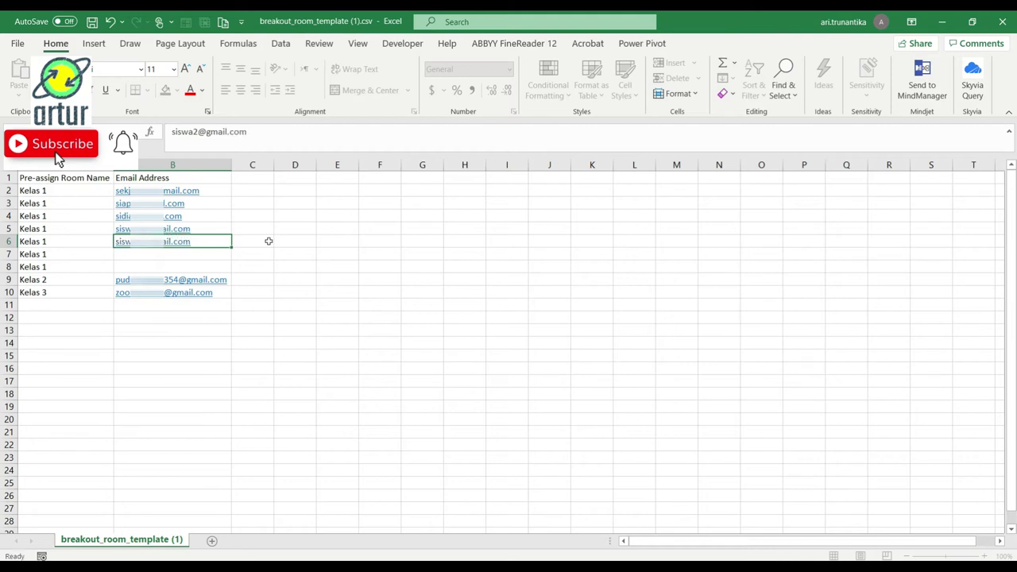
{"action": "key", "text": "Return"}
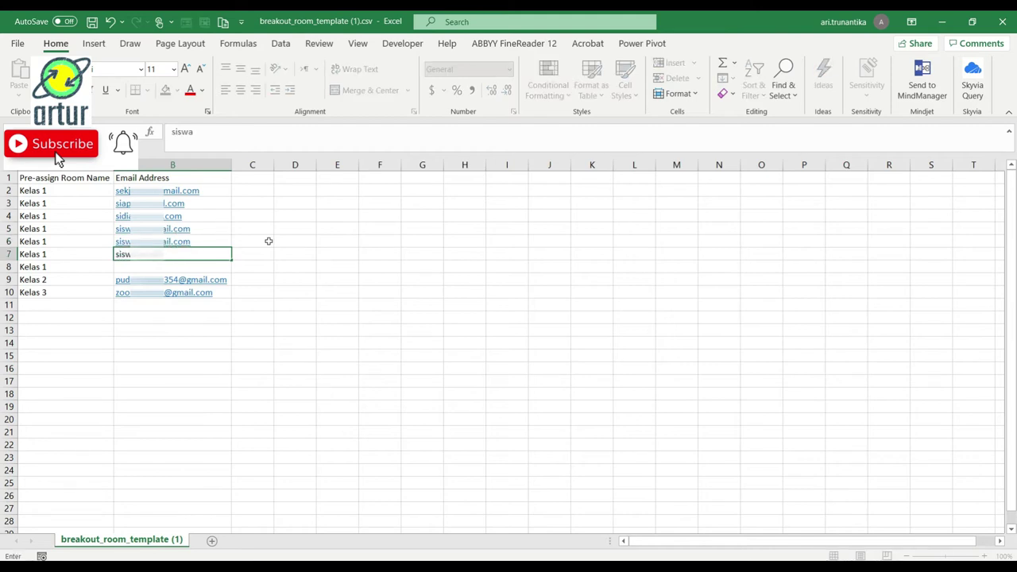
{"action": "key", "text": "Return"}
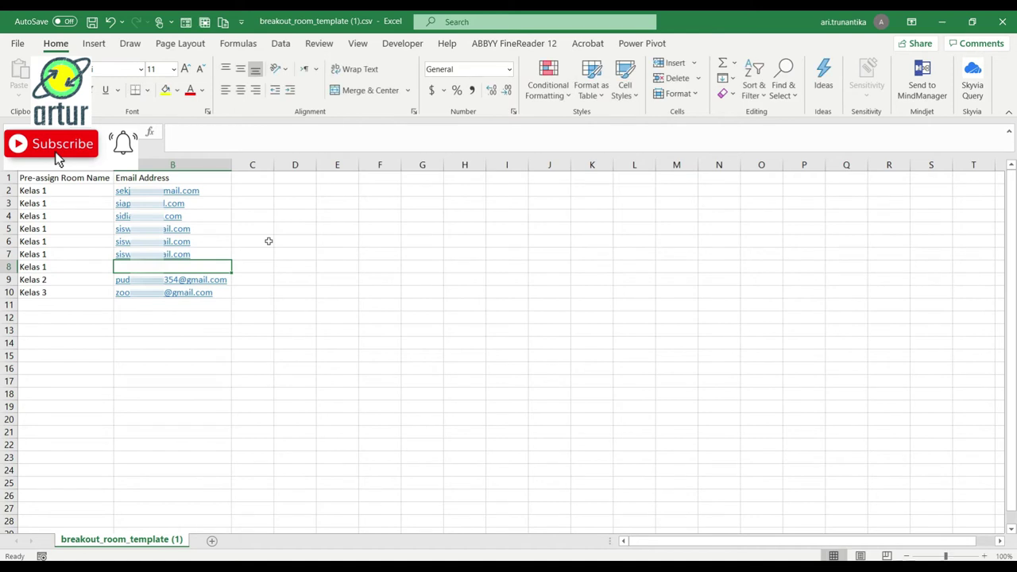
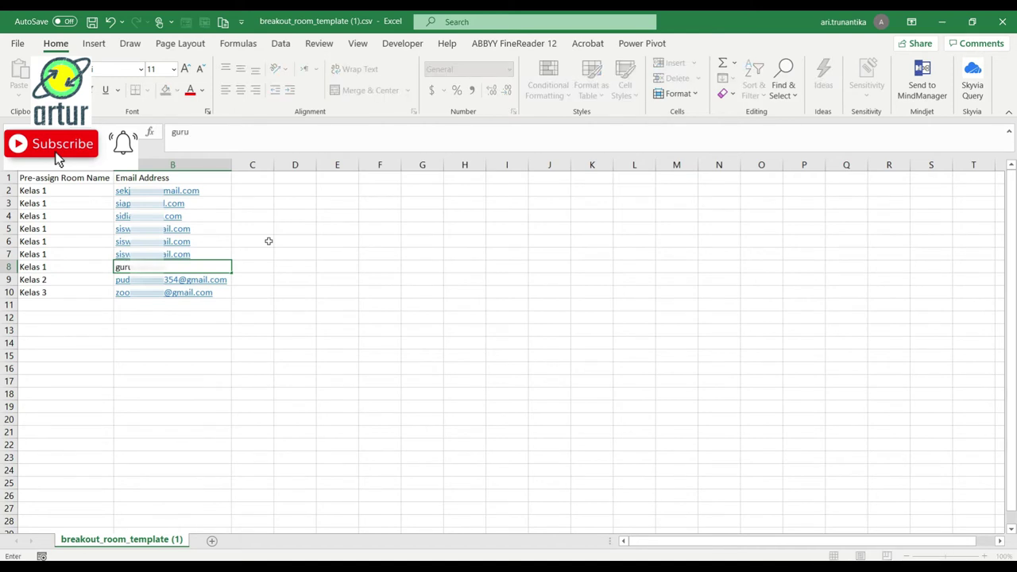
{"action": "key", "text": "Return"}
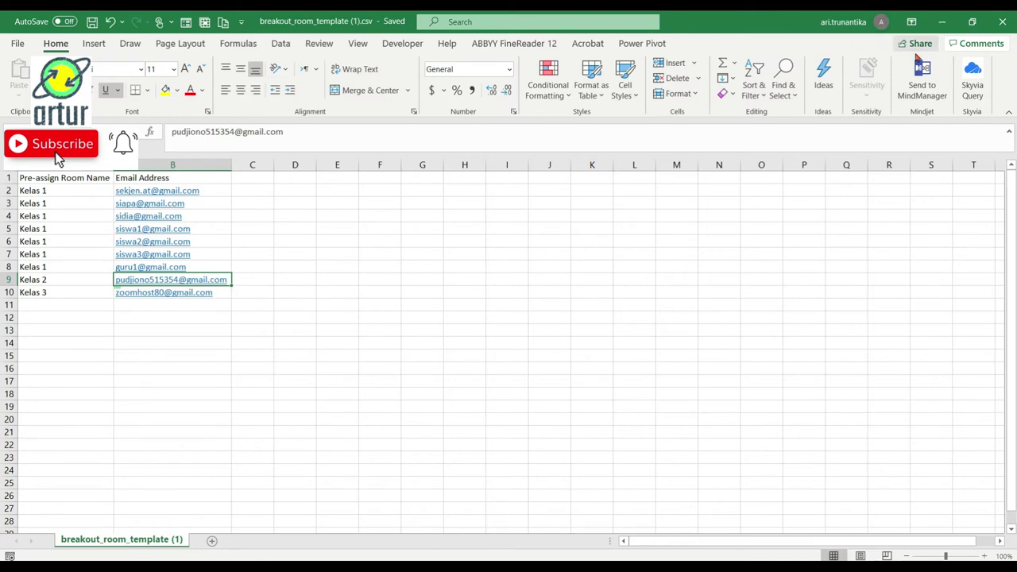
Close the spreadsheet and import breakout_room_template (1).csv into the breakout room assignment
{"action": "left_click", "coordinate": [1002, 21]}
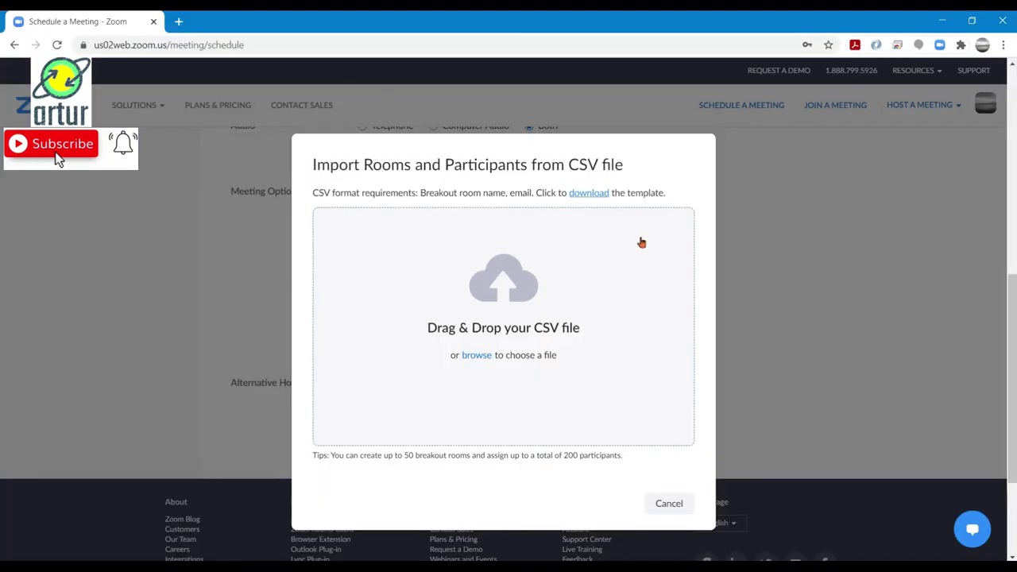
{"action": "left_click", "coordinate": [477, 355]}
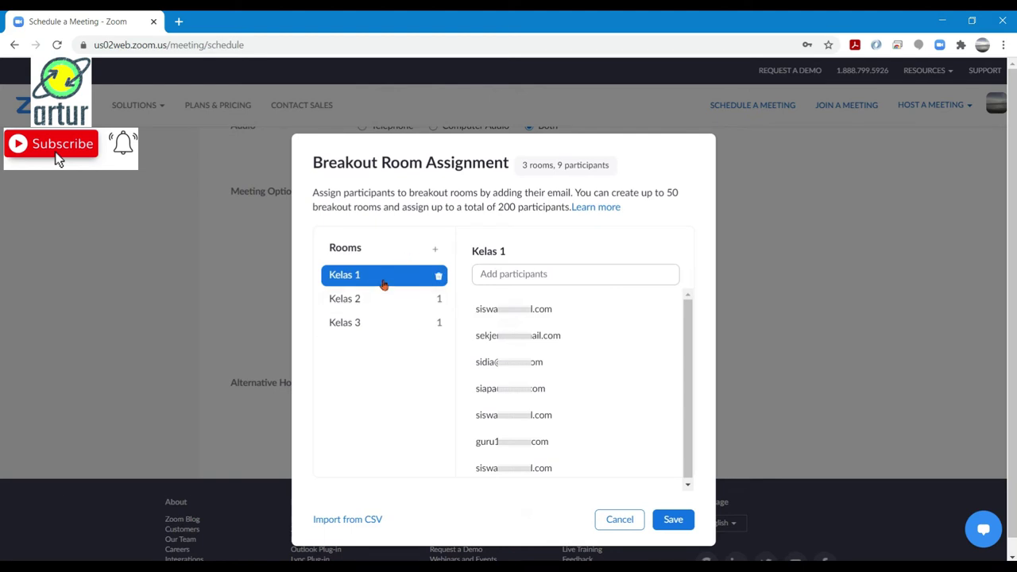
{"action": "left_click", "coordinate": [356, 326]}
Check the Kelas 2 and Kelas 3 participants, then save the breakout room assignments
{"action": "mouse_move", "coordinate": [567, 442]}
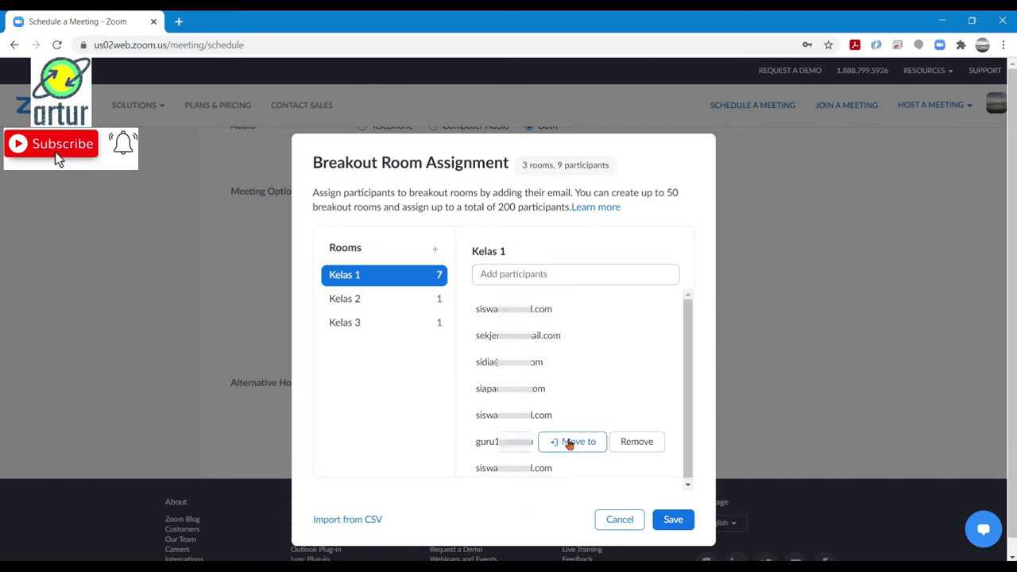
{"action": "scroll", "coordinate": [612, 376], "scroll_direction": "up", "scroll_amount": 1}
{"action": "scroll", "coordinate": [612, 376], "scroll_direction": "down", "scroll_amount": 1}
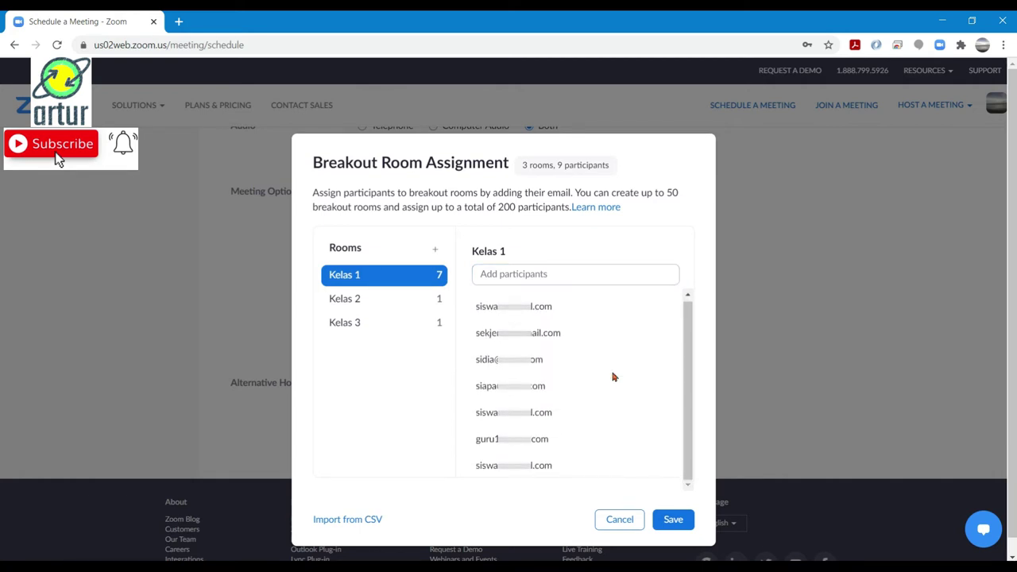
{"action": "scroll", "coordinate": [613, 377], "scroll_direction": "up", "scroll_amount": 1}
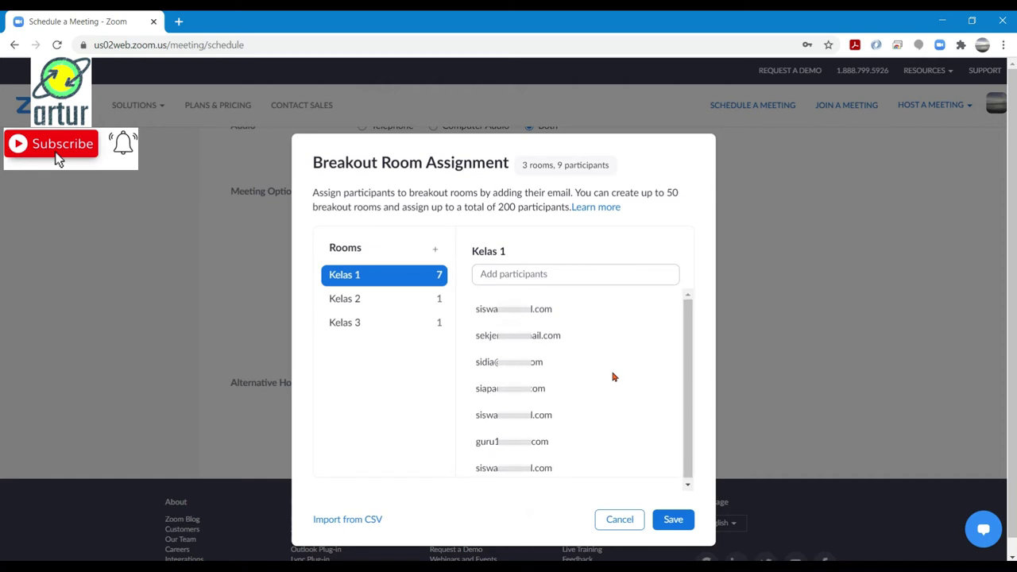
{"action": "left_click", "coordinate": [377, 301]}
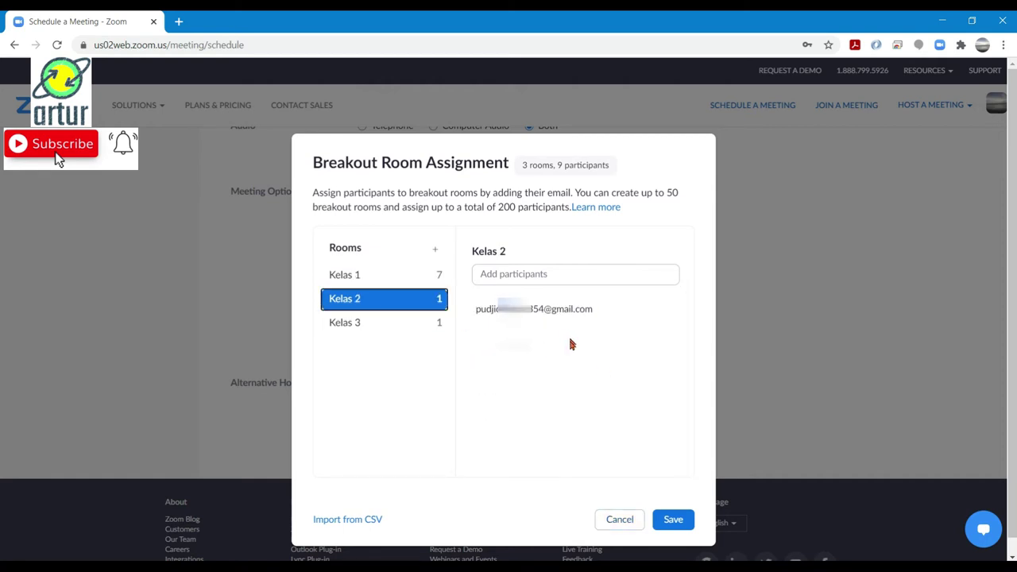
{"action": "left_click", "coordinate": [379, 324]}
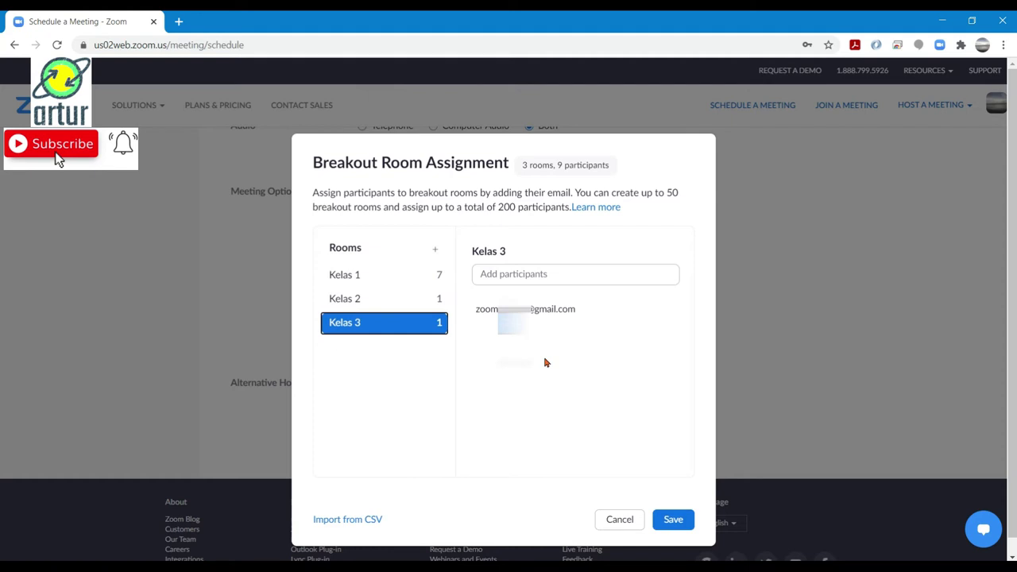
{"action": "left_click", "coordinate": [672, 520]}
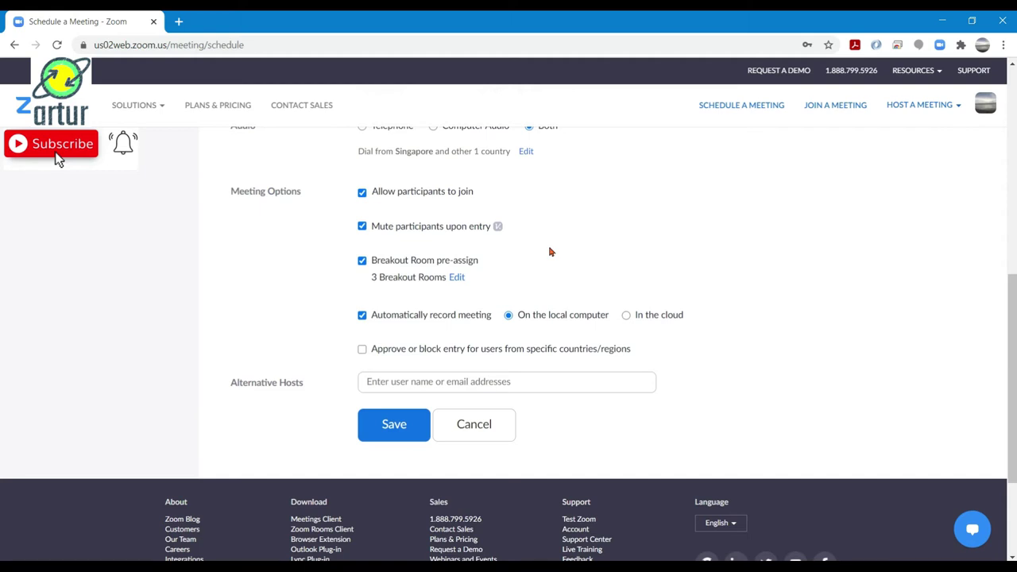
Save the recurring Sekolah Sholahuddin meeting and bring up its full invitation text
{"action": "left_click", "coordinate": [405, 432]}
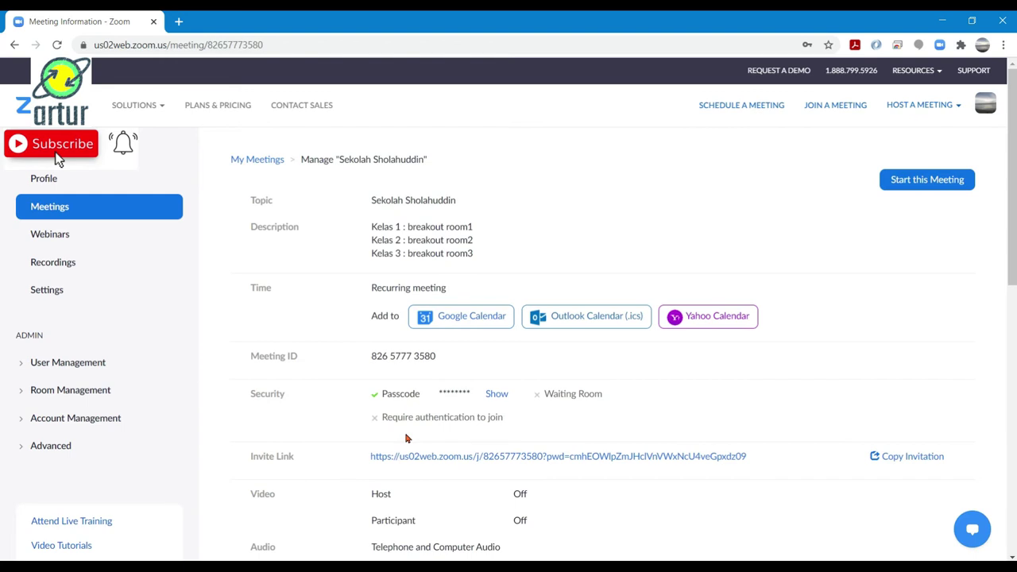
{"action": "scroll", "coordinate": [405, 438], "scroll_direction": "down", "scroll_amount": 2}
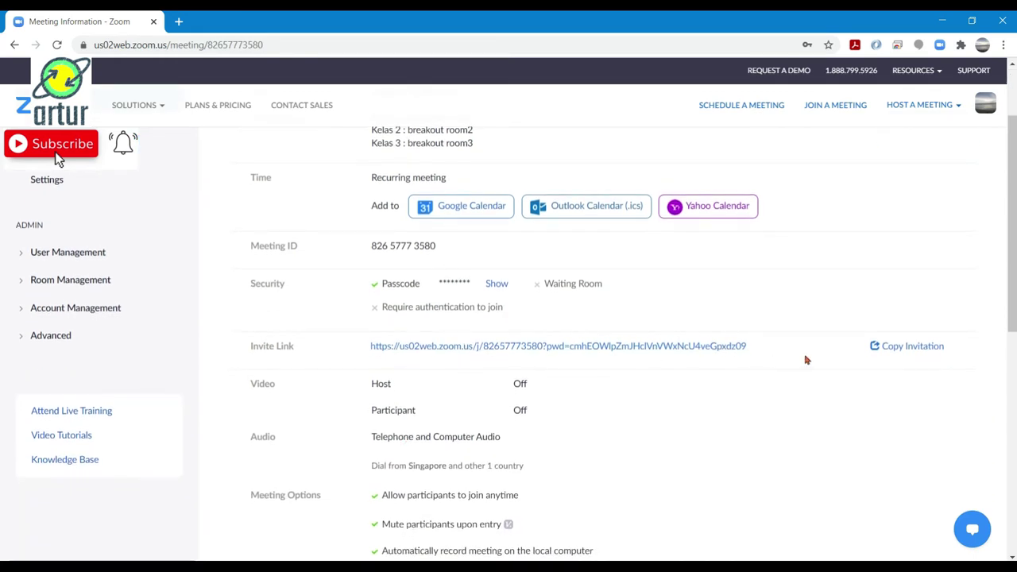
{"action": "left_click", "coordinate": [907, 347]}
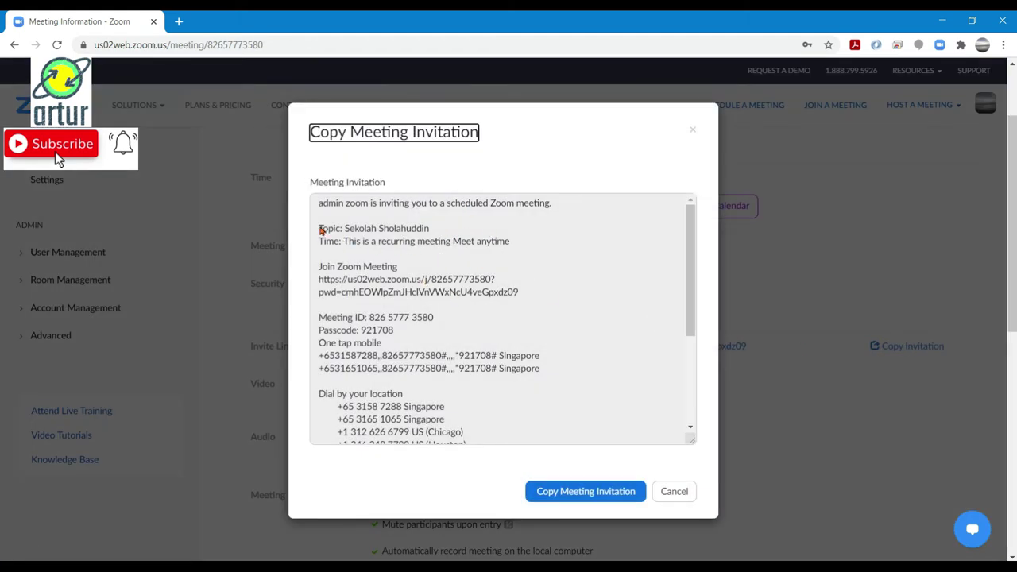
Copy the invitation text from Topic through Passcode, then cancel out of the invitation
{"action": "left_click_drag", "start_coordinate": [319, 230], "coordinate": [434, 337]}
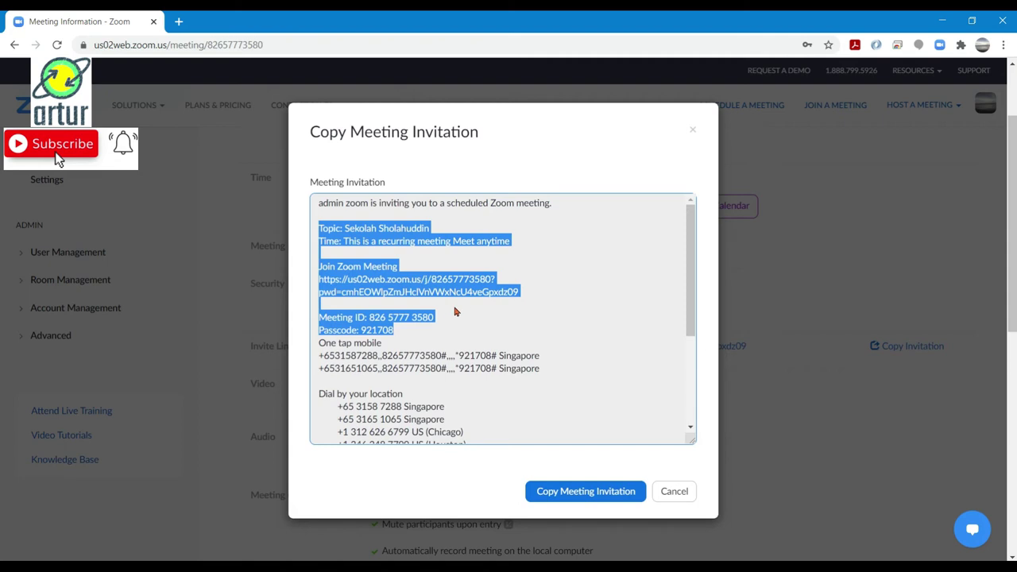
{"action": "left_click", "coordinate": [513, 303]}
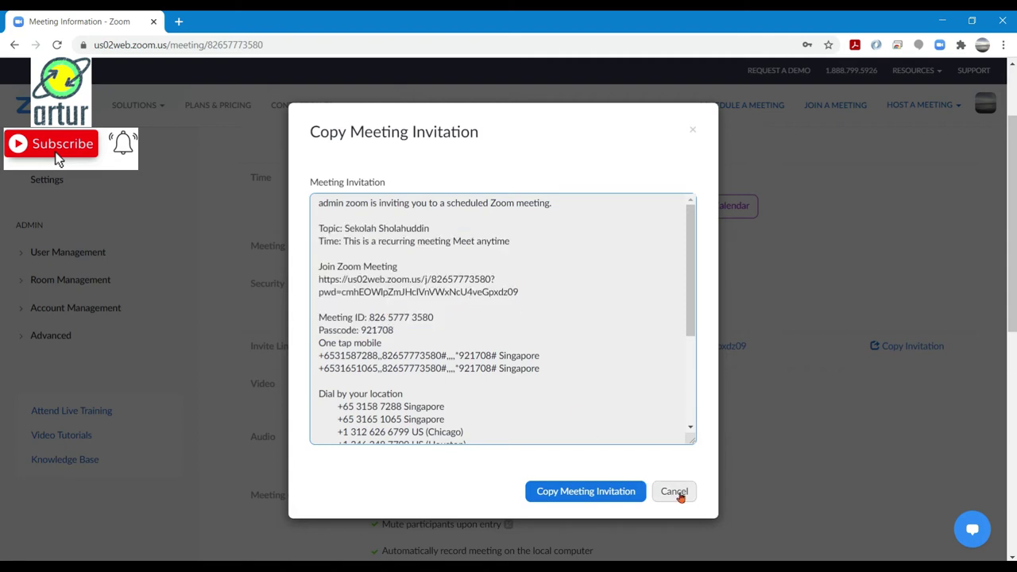
{"action": "left_click_drag", "start_coordinate": [318, 232], "coordinate": [429, 333]}
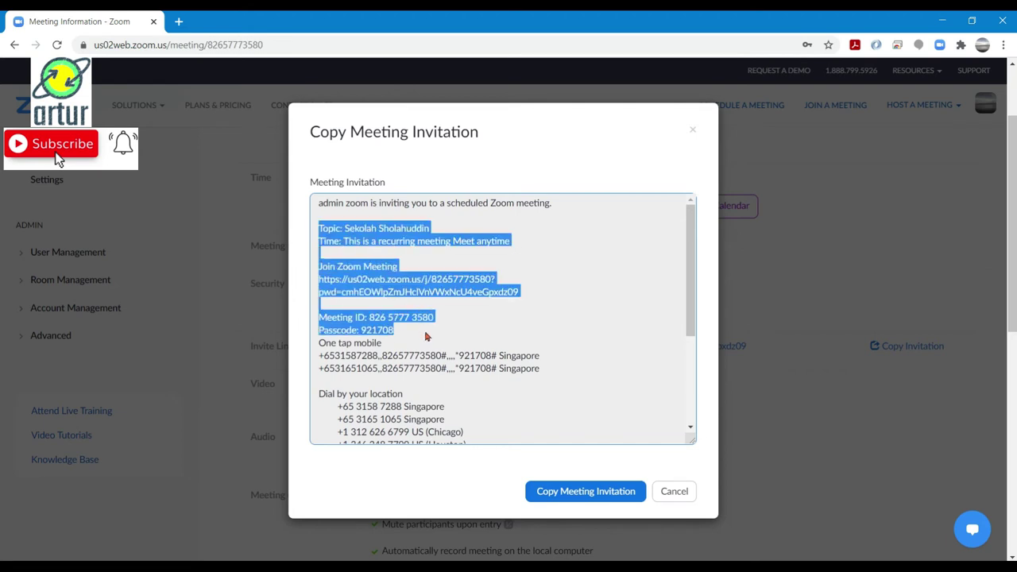
{"action": "right_click", "coordinate": [368, 232]}
{"action": "left_click", "coordinate": [382, 243]}
{"action": "left_click", "coordinate": [674, 491]}
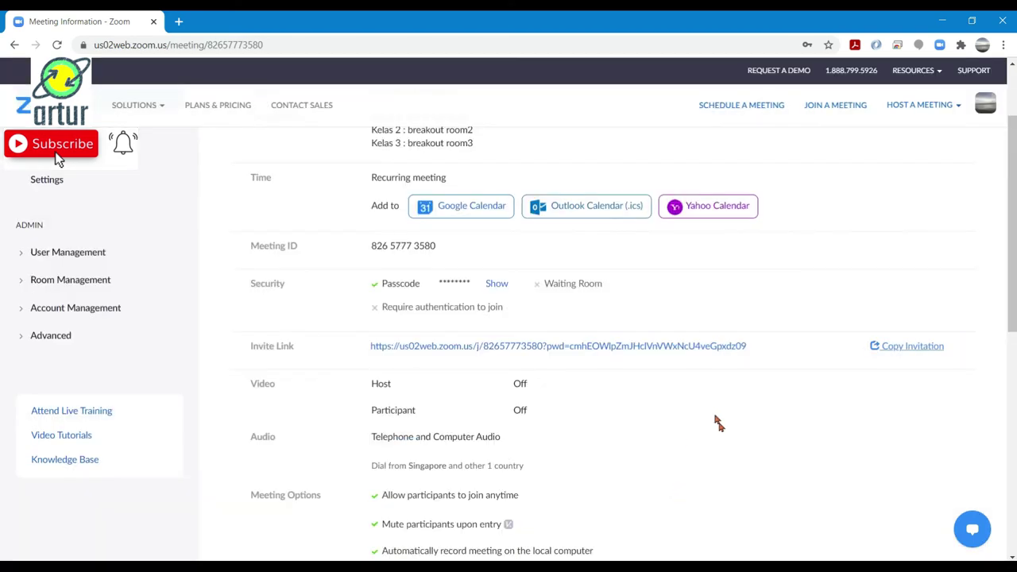
{"action": "scroll", "coordinate": [751, 432], "scroll_direction": "up", "scroll_amount": 2}
{"action": "scroll", "coordinate": [751, 431], "scroll_direction": "down", "scroll_amount": 1}
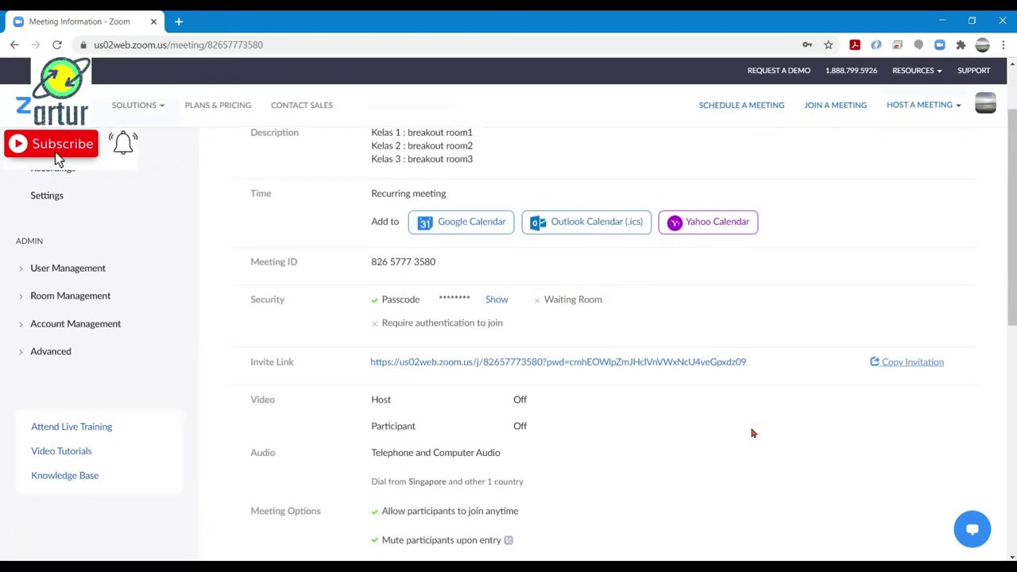
{"action": "scroll", "coordinate": [753, 432], "scroll_direction": "up", "scroll_amount": 2}
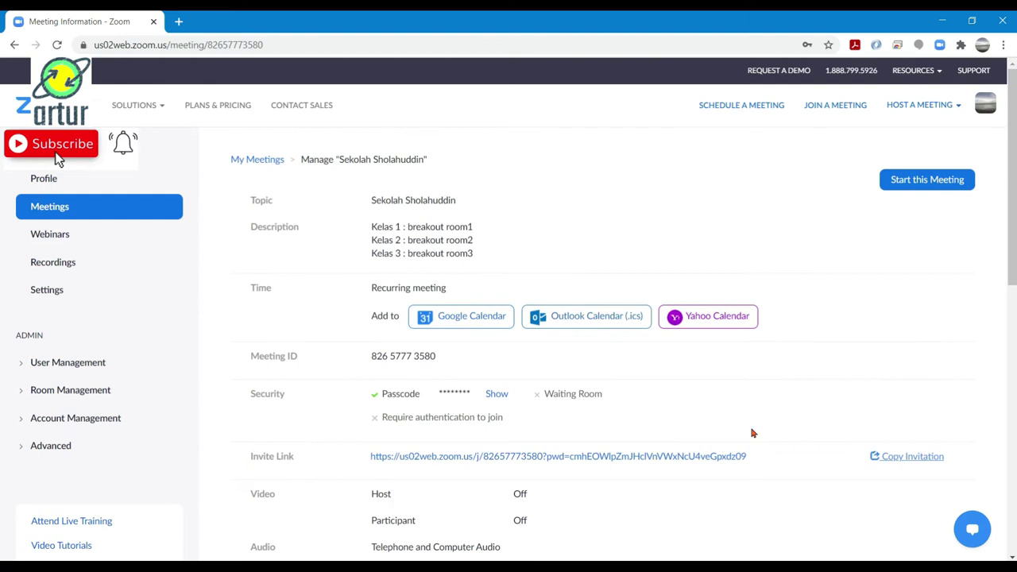
Launch Zoom snapped to the right half beside the browser, showing upcoming meetings
{"action": "left_click", "coordinate": [32, 565]}
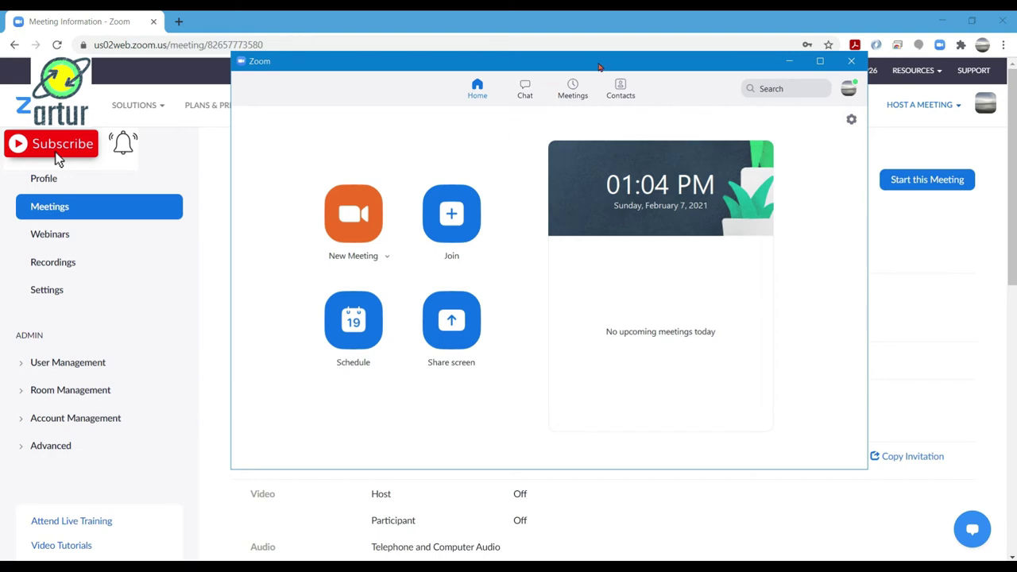
{"action": "key", "text": "super+Right"}
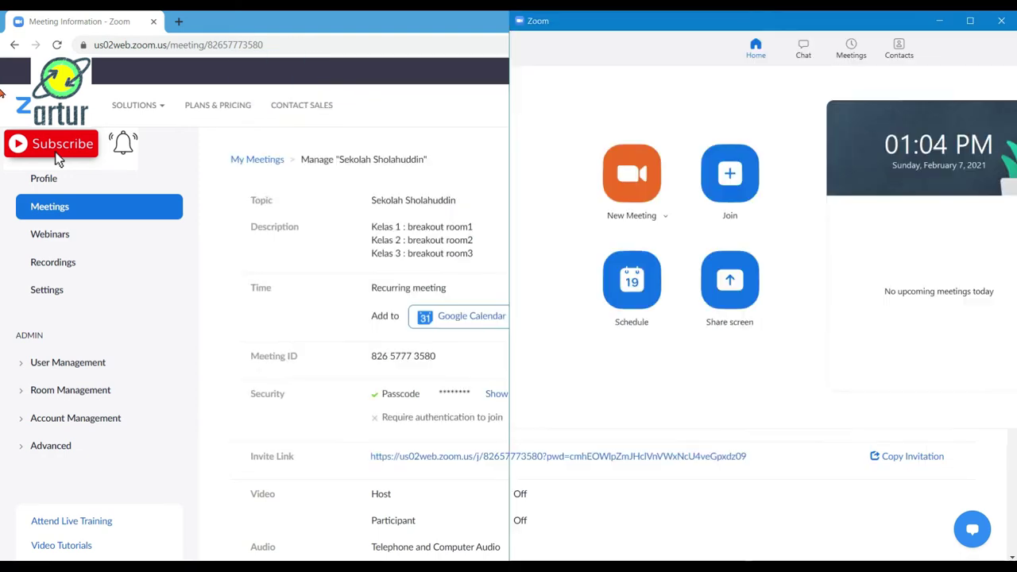
{"action": "left_click", "coordinate": [256, 93]}
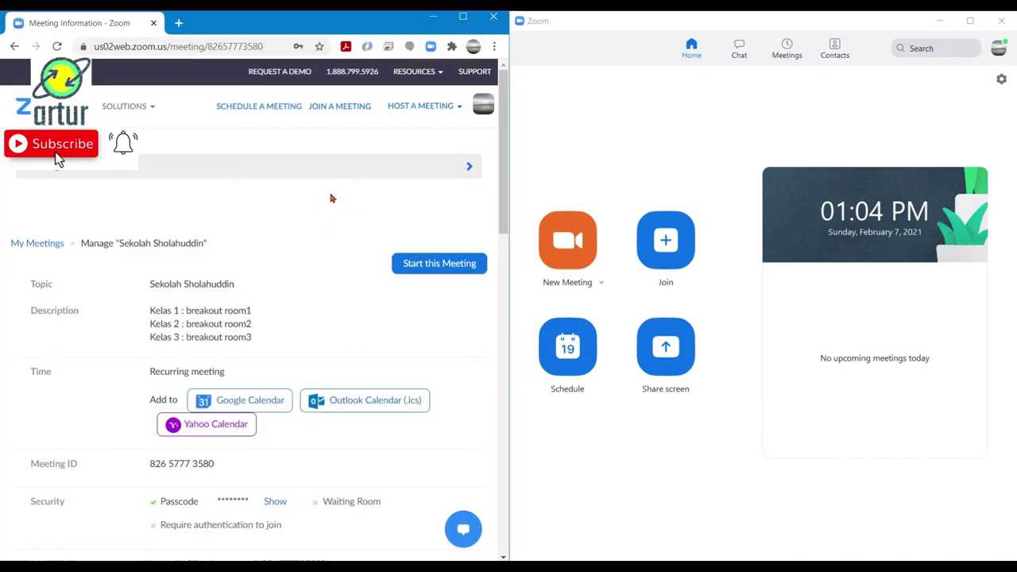
{"action": "left_click", "coordinate": [776, 30]}
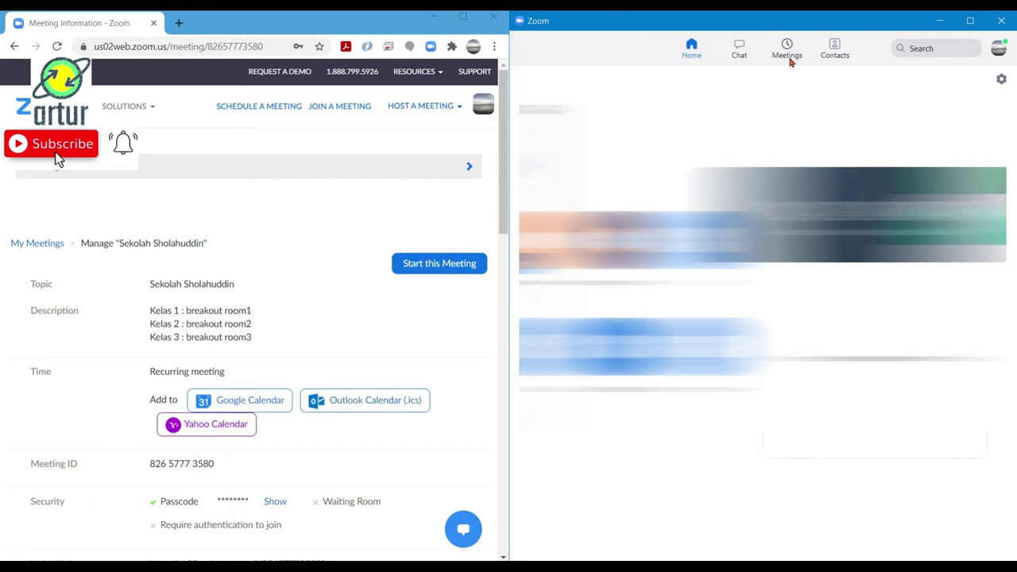
{"action": "left_click", "coordinate": [789, 57]}
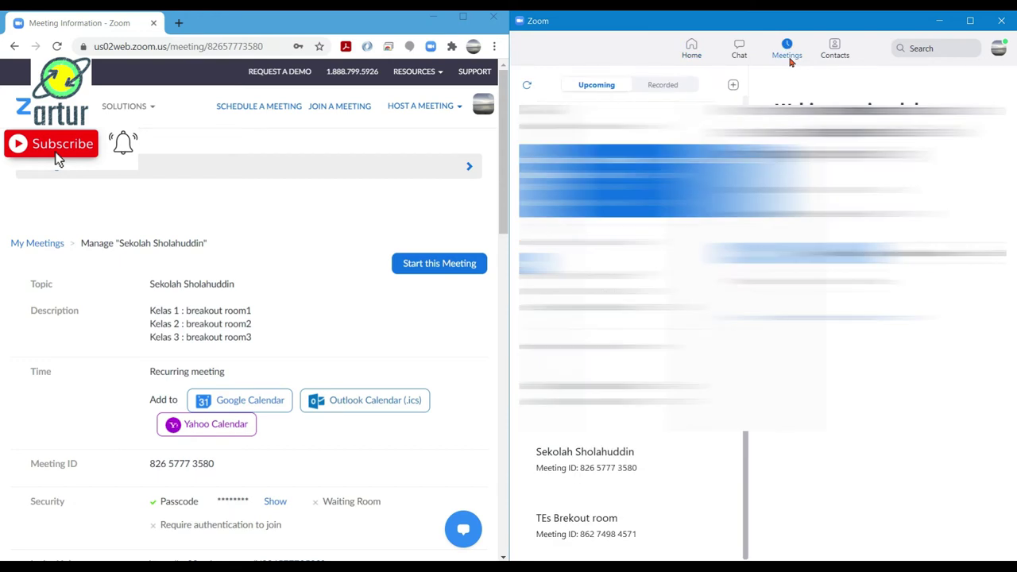
Review the browser's meeting page and select the Sekolah Sholahuddin meeting in Zoom
{"action": "left_click", "coordinate": [223, 27]}
{"action": "scroll", "coordinate": [288, 282], "scroll_direction": "down", "scroll_amount": 2}
{"action": "scroll", "coordinate": [288, 282], "scroll_direction": "up", "scroll_amount": 1}
{"action": "scroll", "coordinate": [288, 282], "scroll_direction": "down", "scroll_amount": 1}
{"action": "scroll", "coordinate": [287, 282], "scroll_direction": "up", "scroll_amount": 3}
{"action": "scroll", "coordinate": [287, 282], "scroll_direction": "up", "scroll_amount": 1}
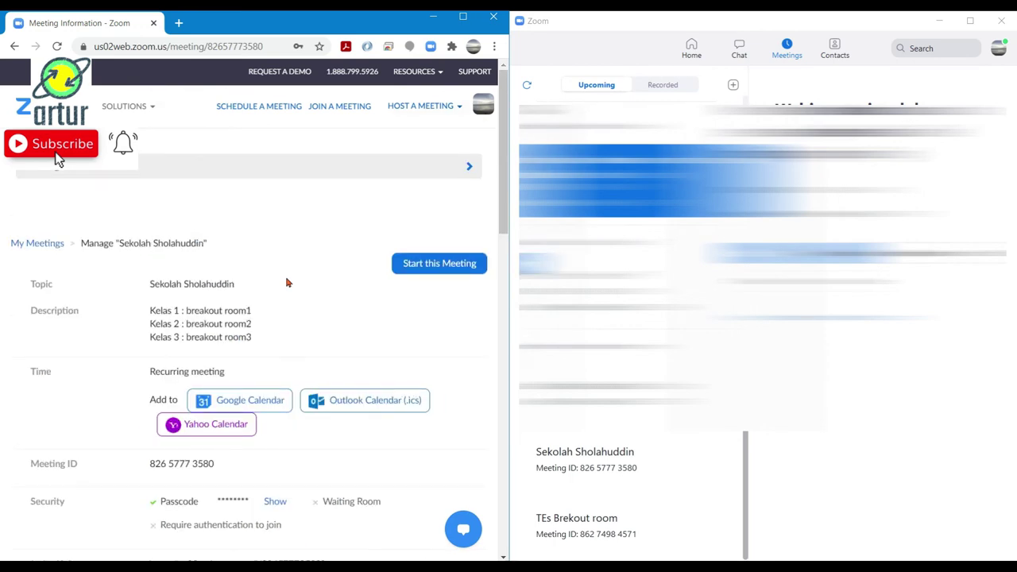
{"action": "scroll", "coordinate": [287, 281], "scroll_direction": "down", "scroll_amount": 3}
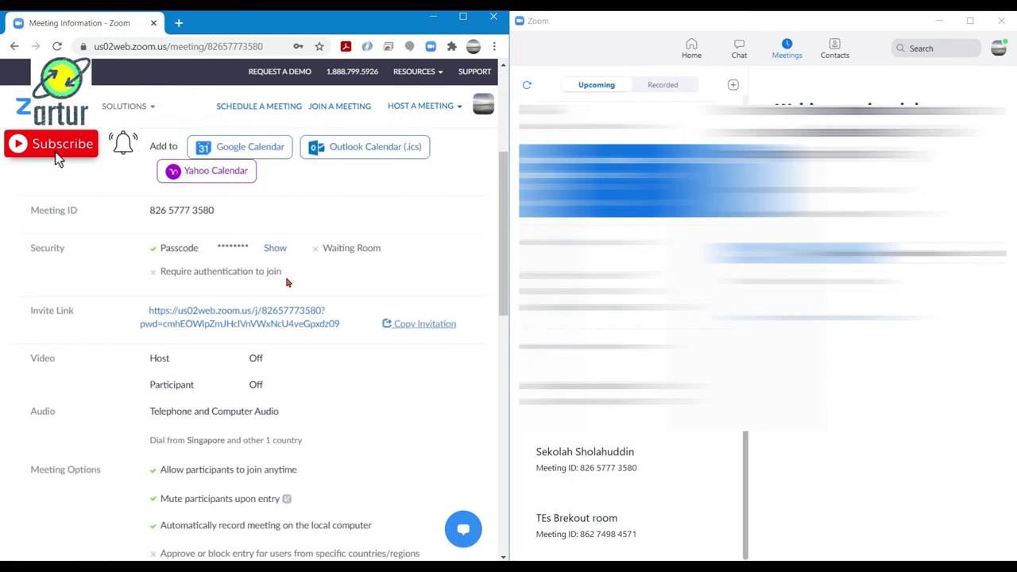
{"action": "scroll", "coordinate": [288, 282], "scroll_direction": "up", "scroll_amount": 3}
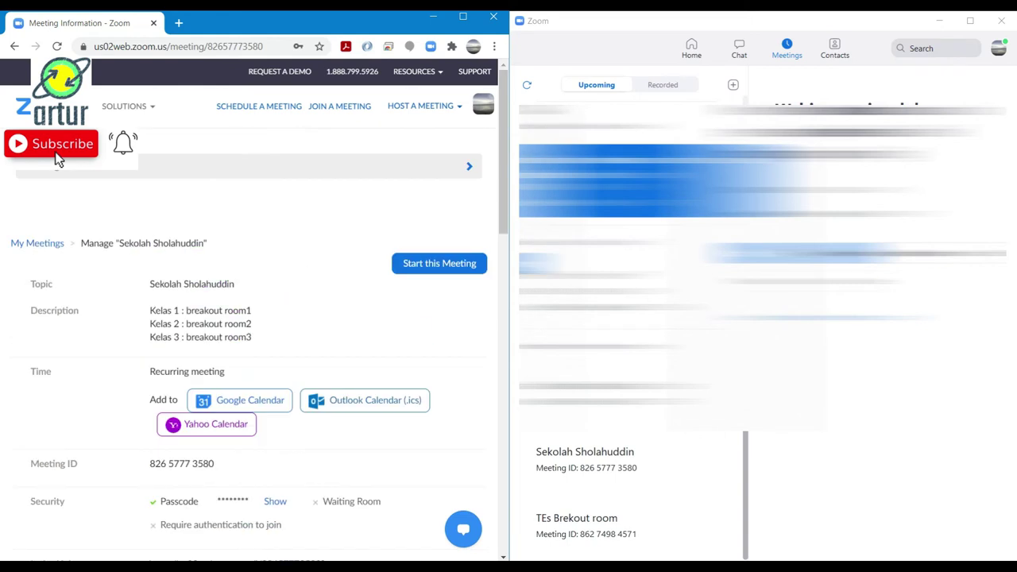
{"action": "left_click", "coordinate": [675, 477]}
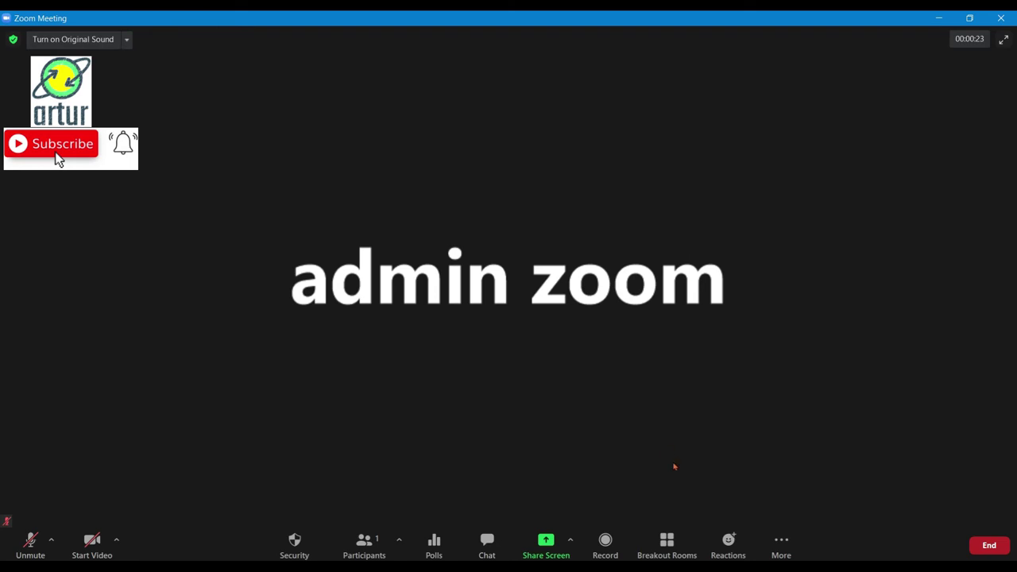
Open all breakout rooms Kelas 1, 2 and 3 and move the breakout panel to the left
{"action": "left_click", "coordinate": [668, 542]}
{"action": "mouse_move", "coordinate": [503, 203]}
{"action": "mouse_move", "coordinate": [431, 153]}
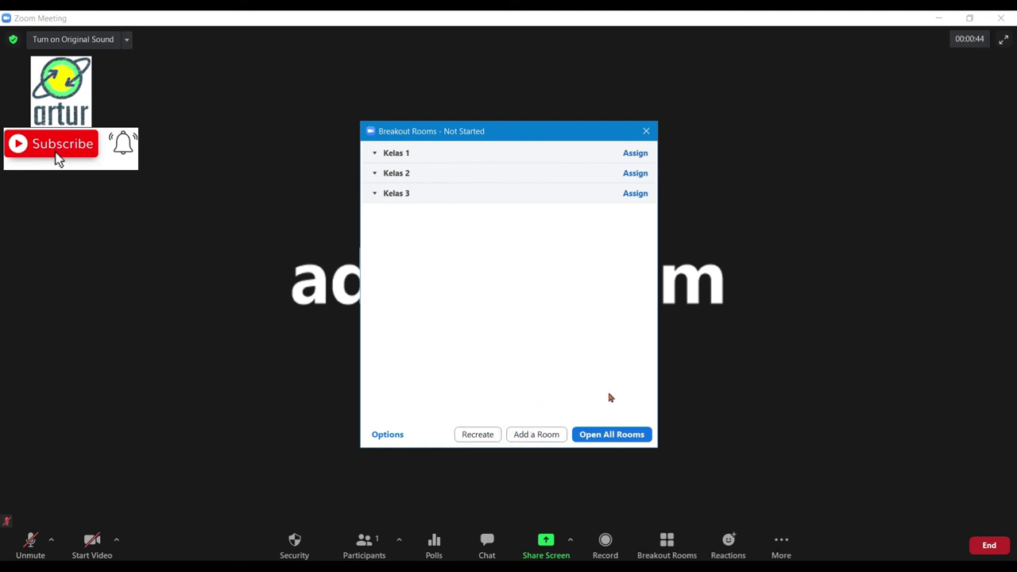
{"action": "left_click", "coordinate": [611, 434]}
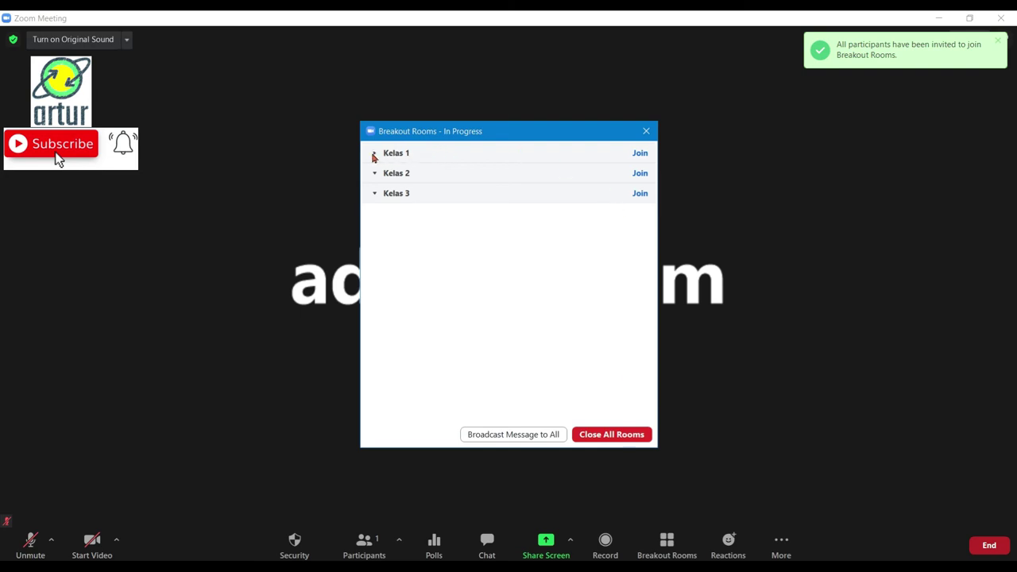
{"action": "left_click_drag", "start_coordinate": [506, 140], "coordinate": [140, 122]}
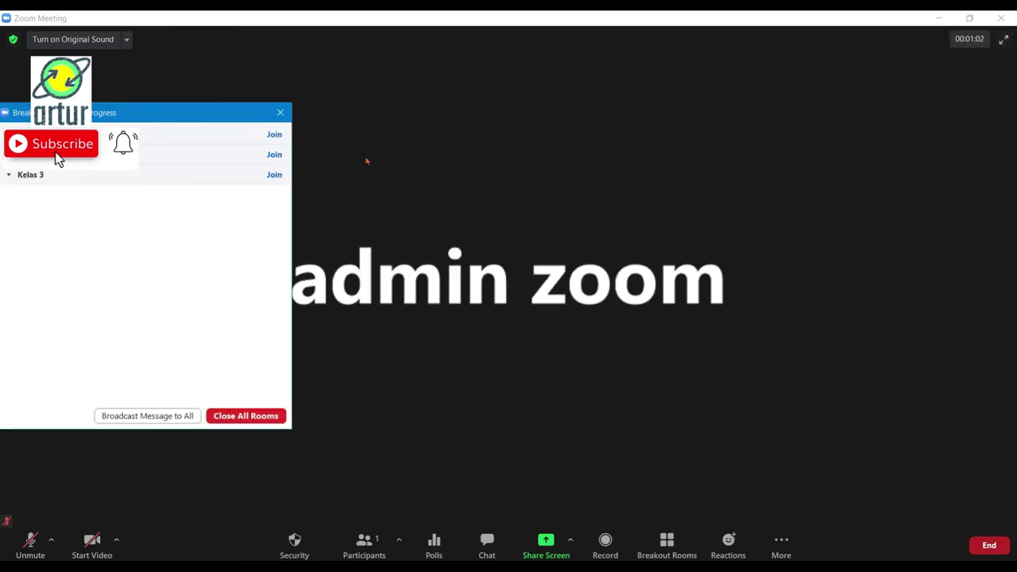